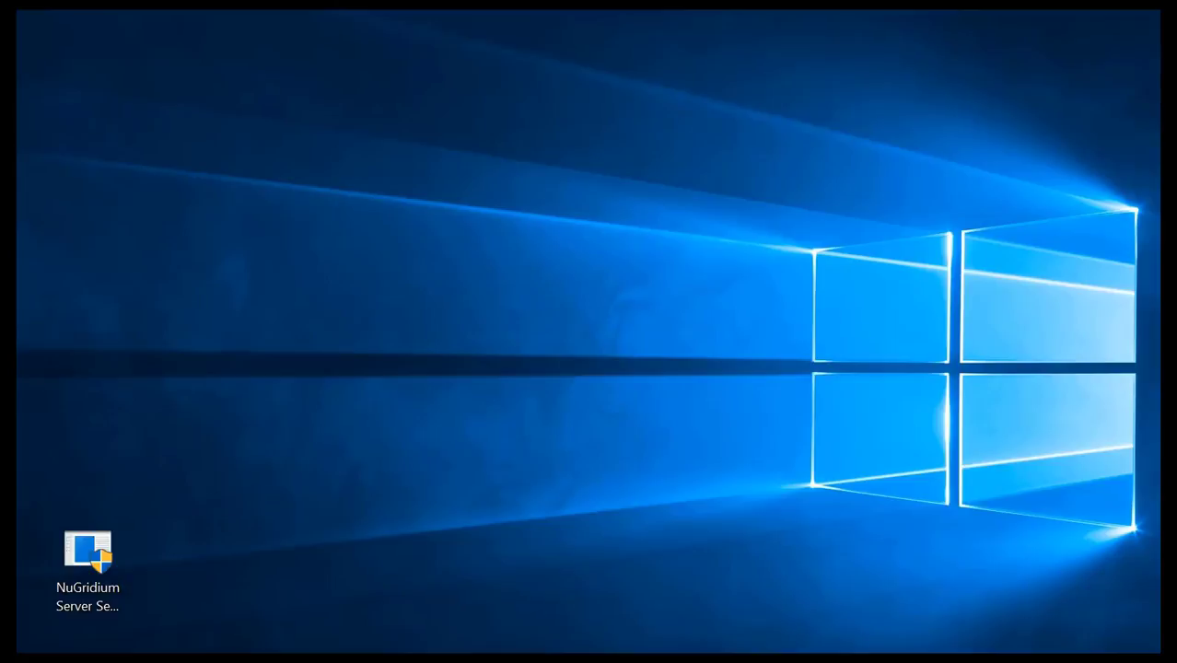
Install NuGridium Server from its desktop setup file, accepting the license agreement and keeping web portal port 4443 and TCP server port 10678.
click(97, 557)
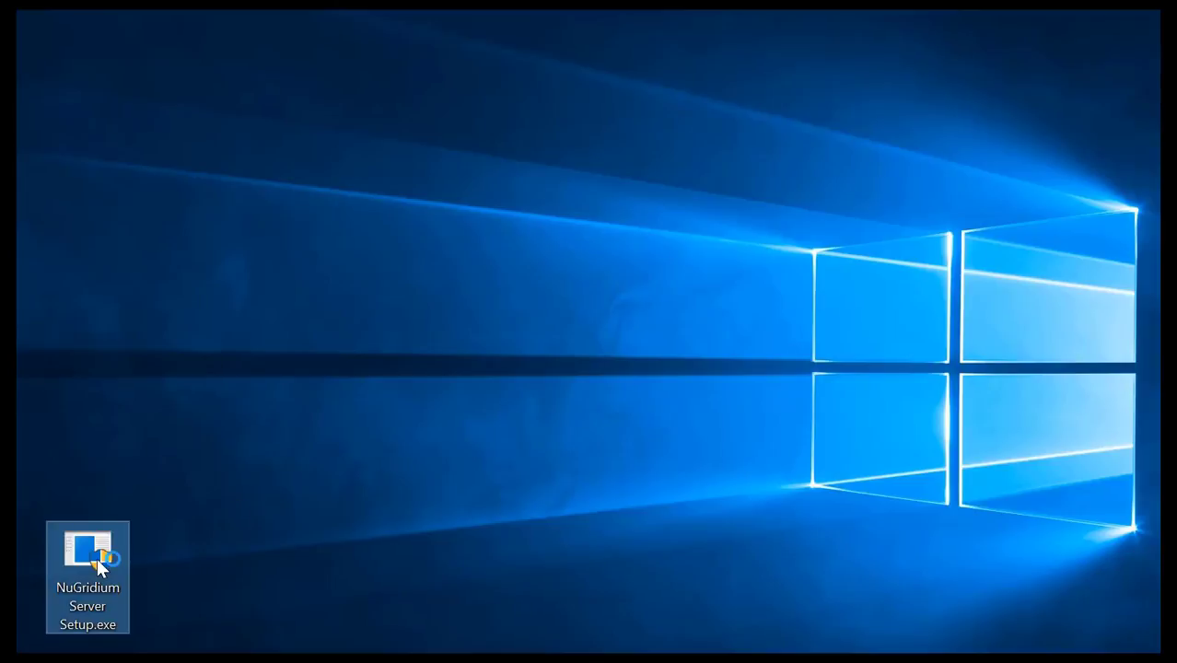
double_click(97, 558)
click(682, 514)
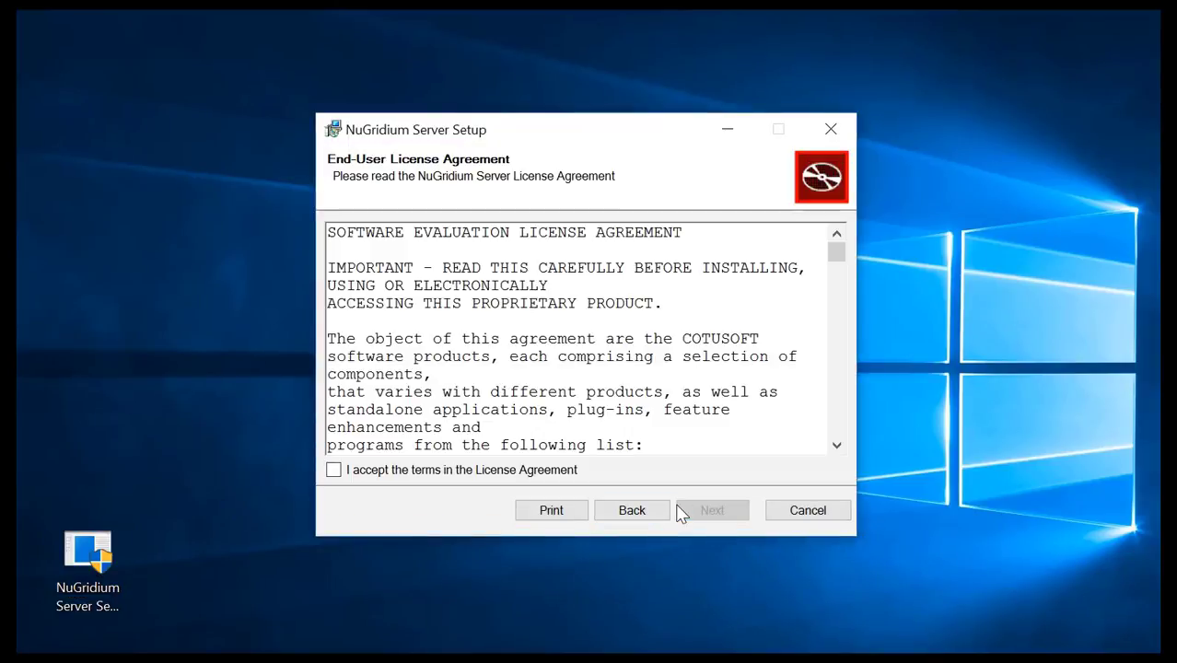
click(418, 471)
click(723, 508)
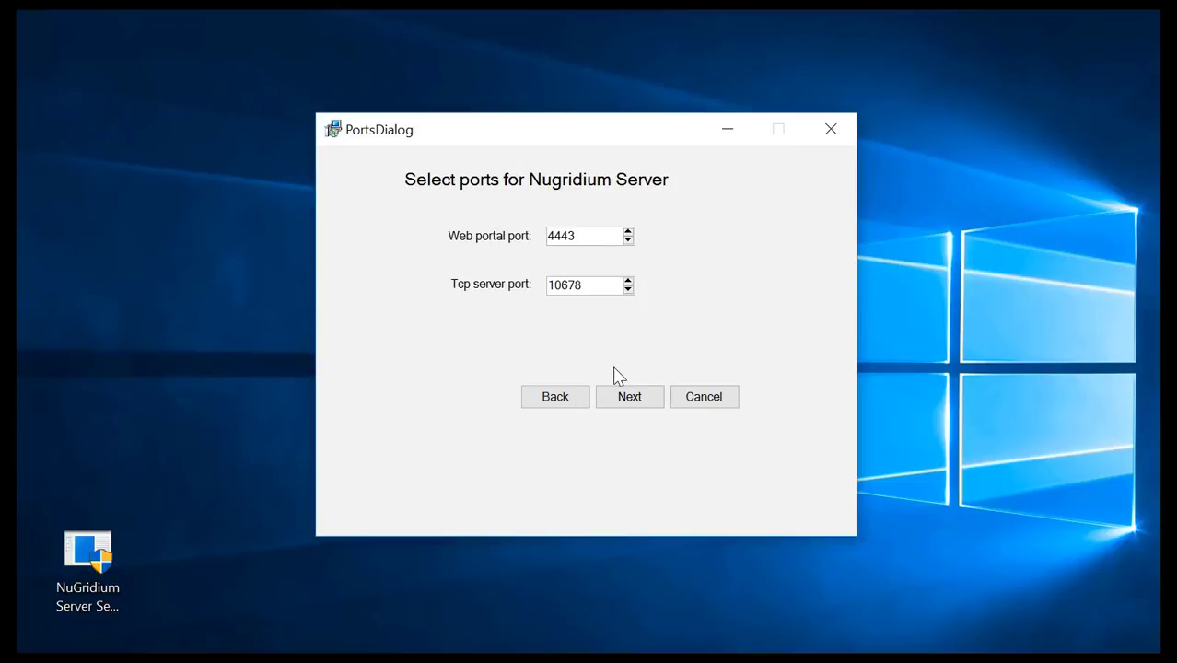
click(637, 408)
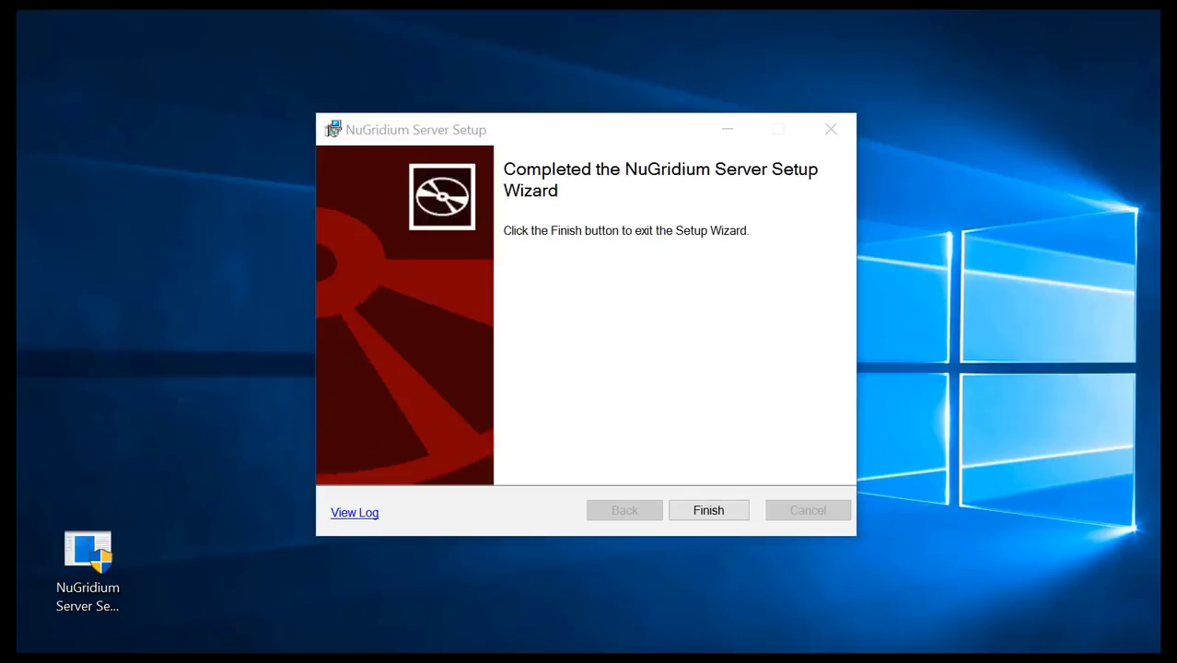
click(709, 512)
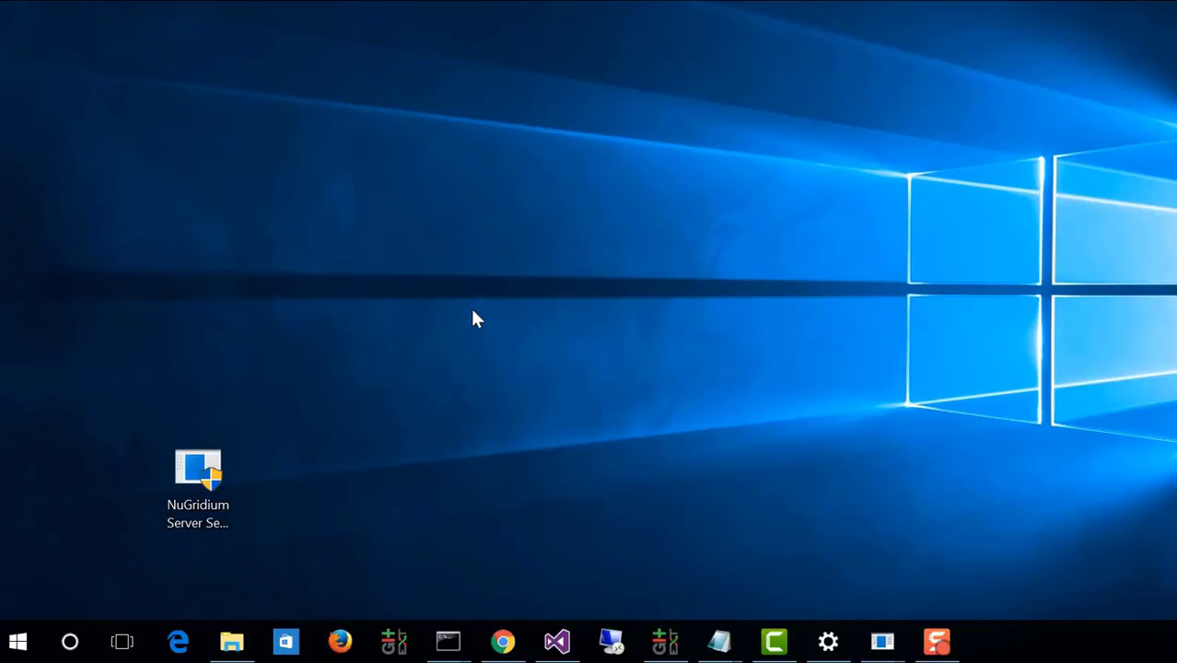
click(18, 642)
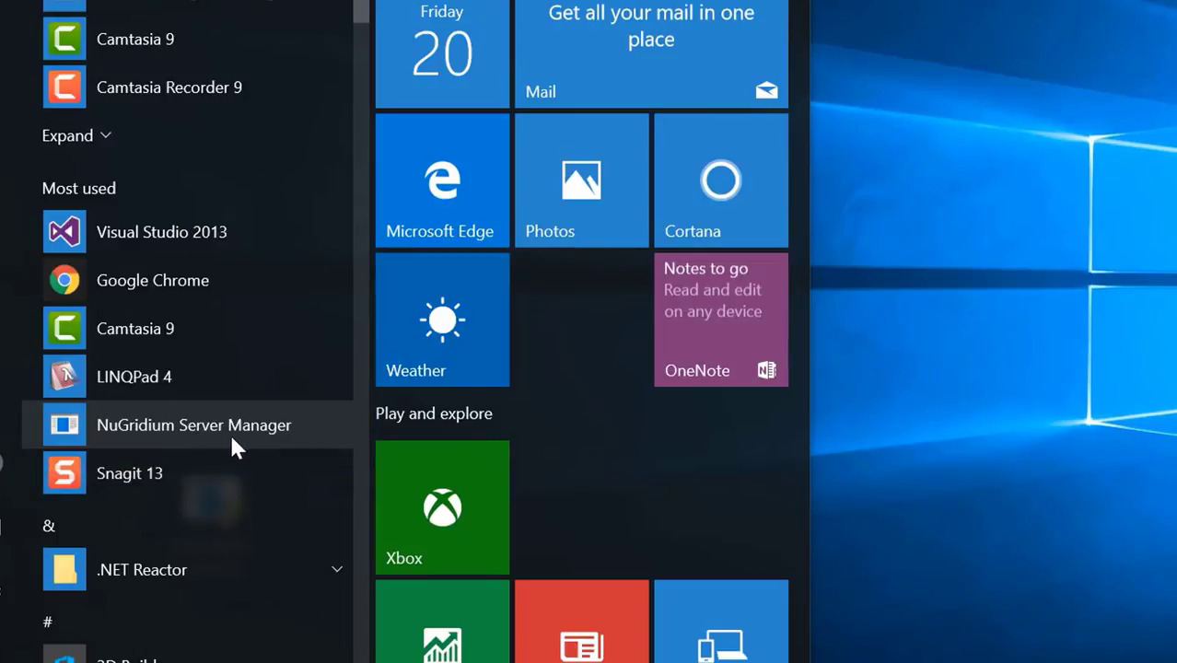
click(232, 429)
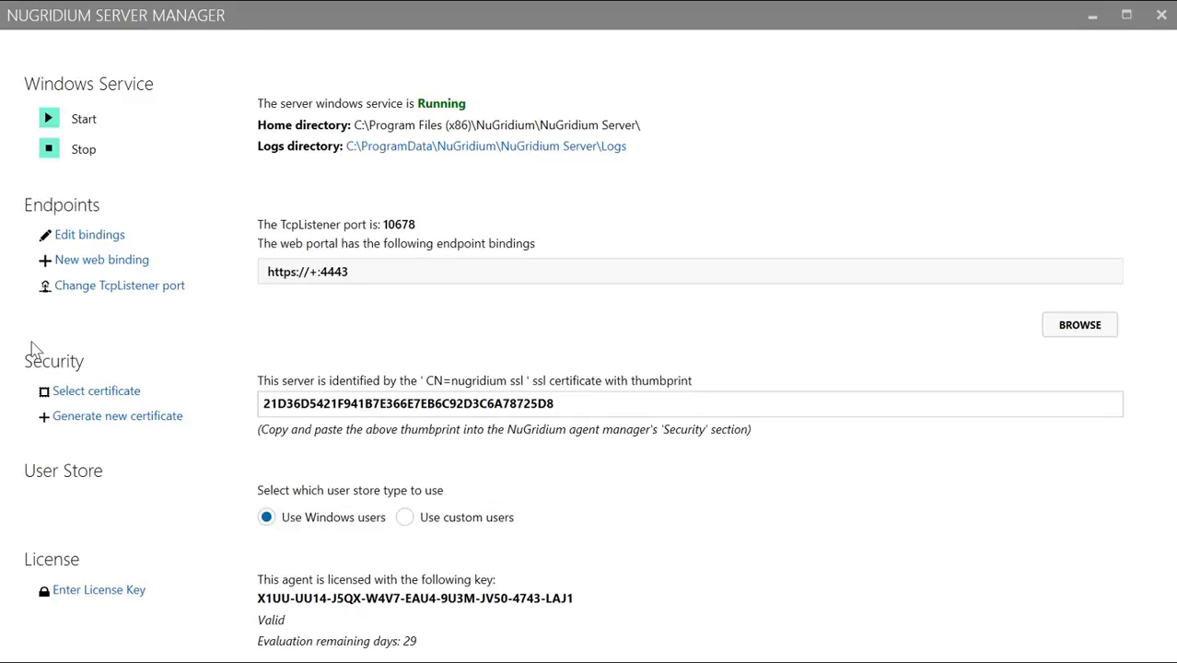
click(317, 279)
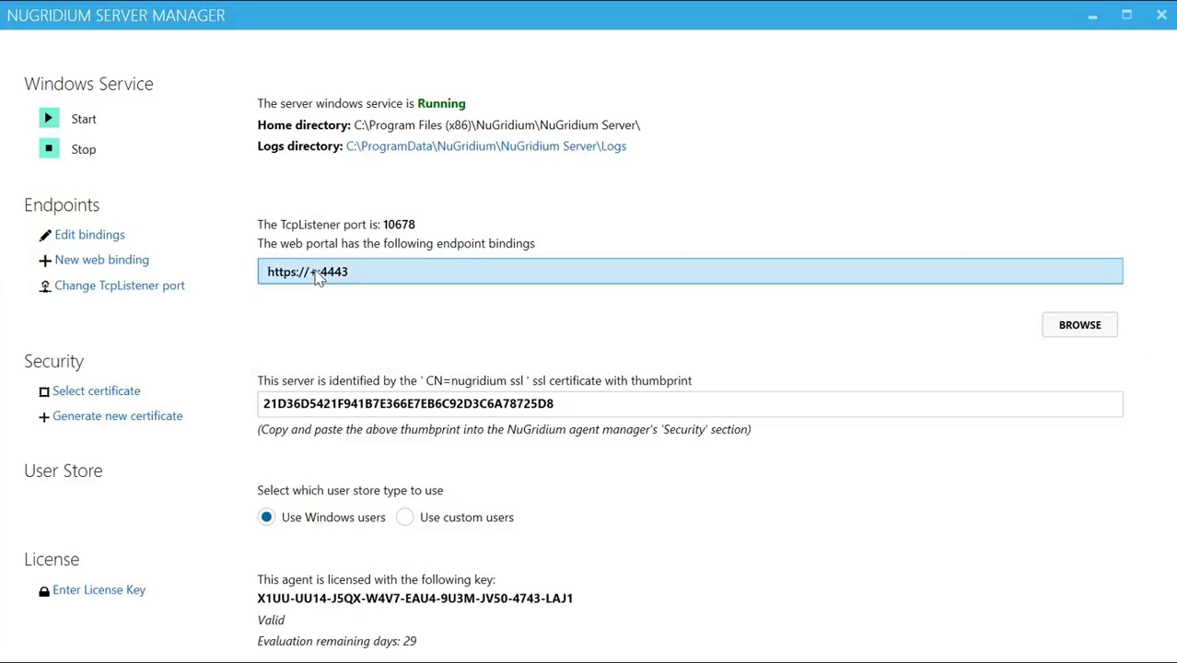
click(1072, 333)
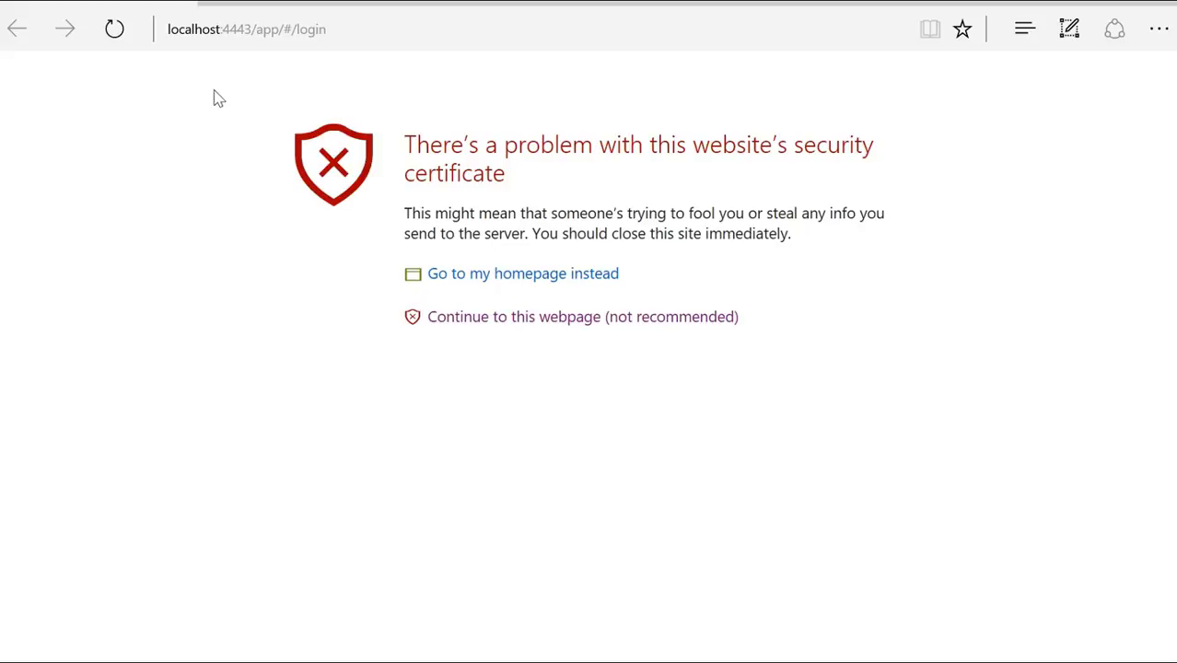
click(468, 321)
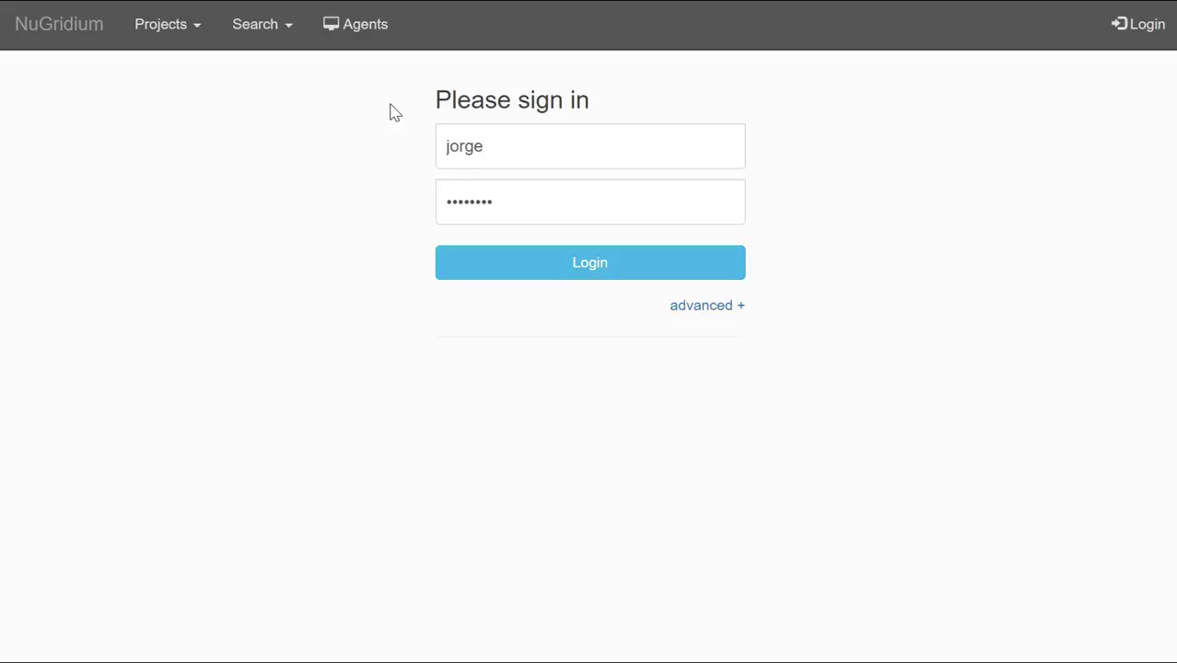
Sign in to the web portal with the filled-in credentials and open the new agent form on the Agents page.
click(508, 262)
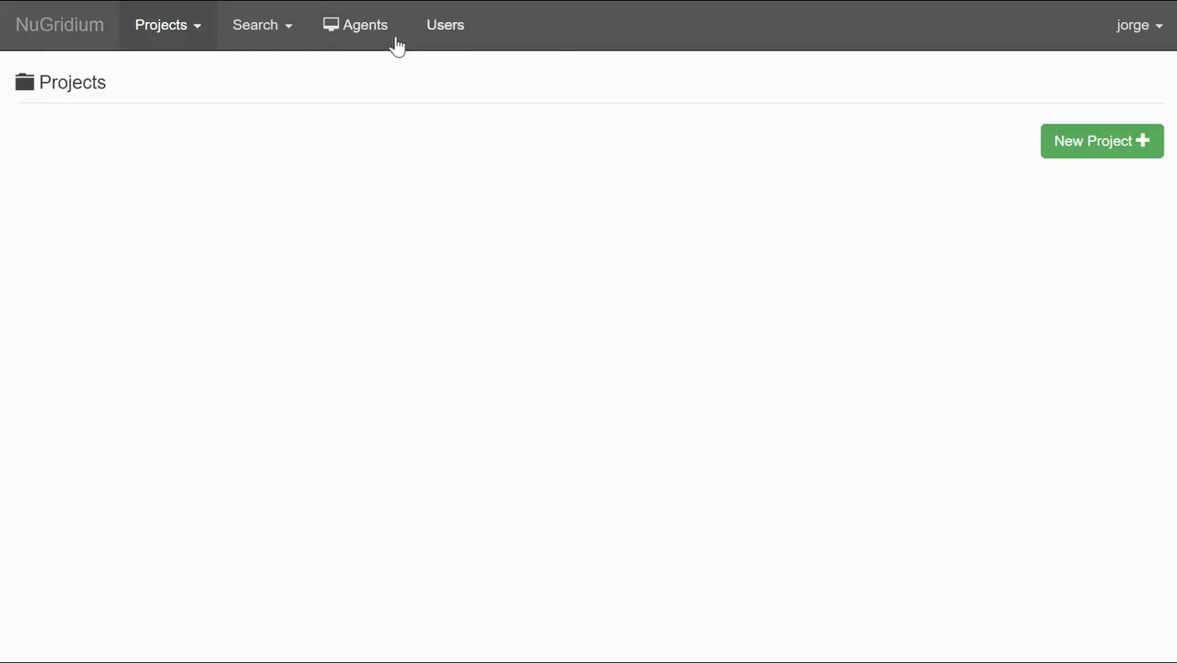
click(366, 36)
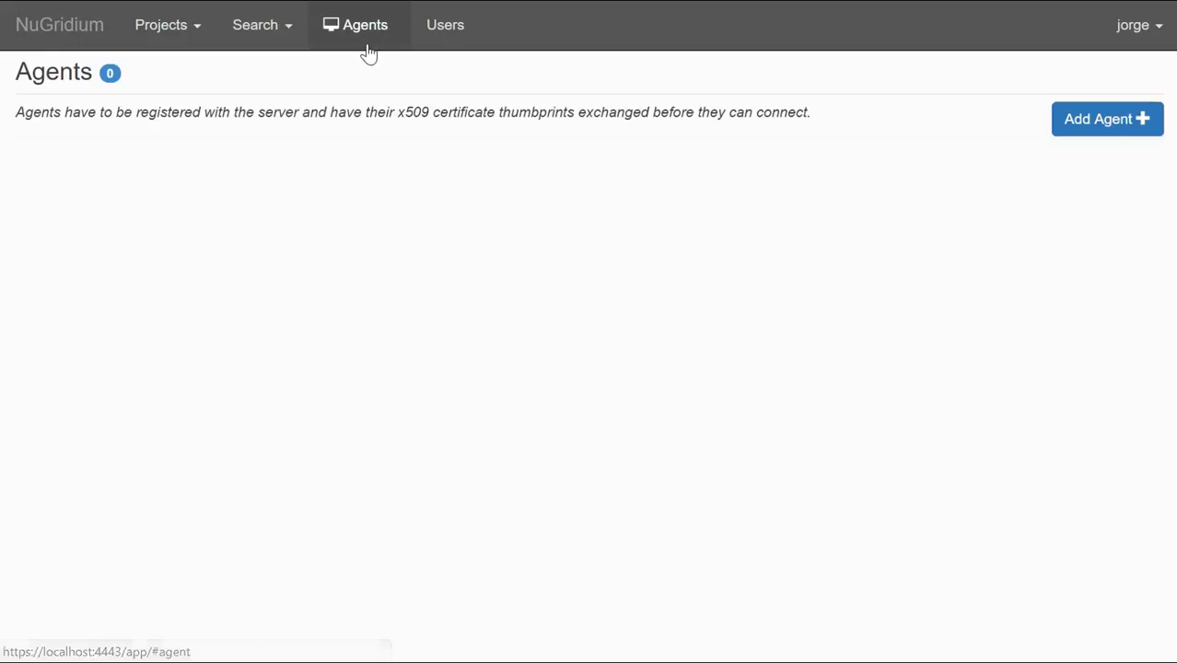
click(1084, 117)
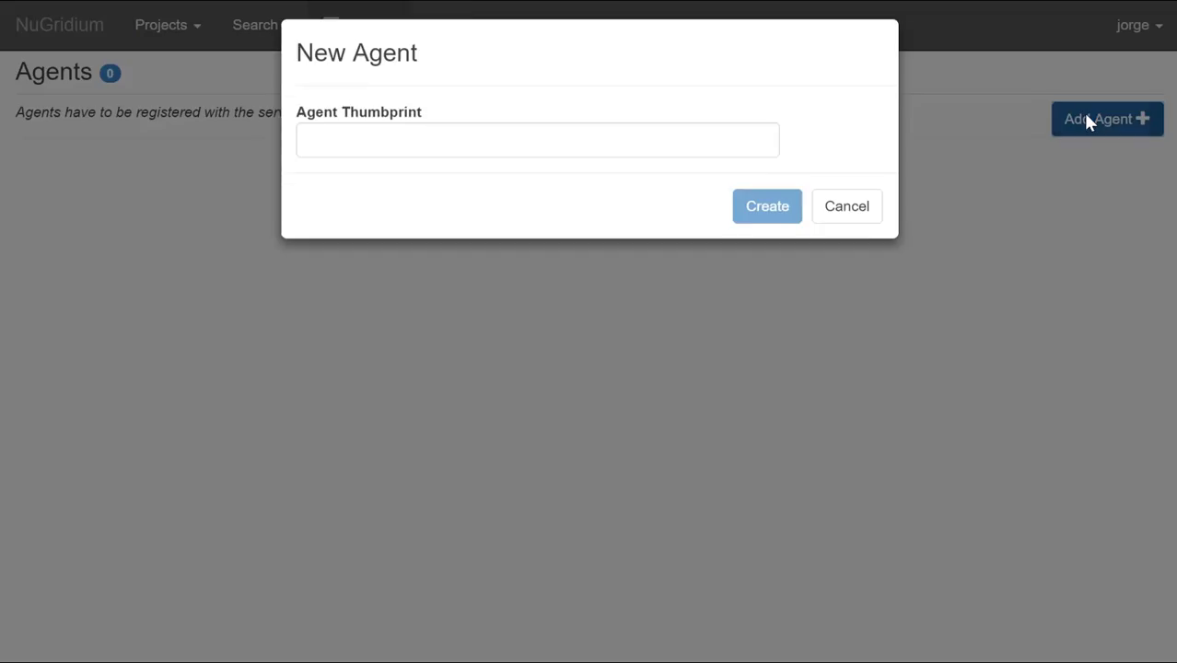
click(348, 152)
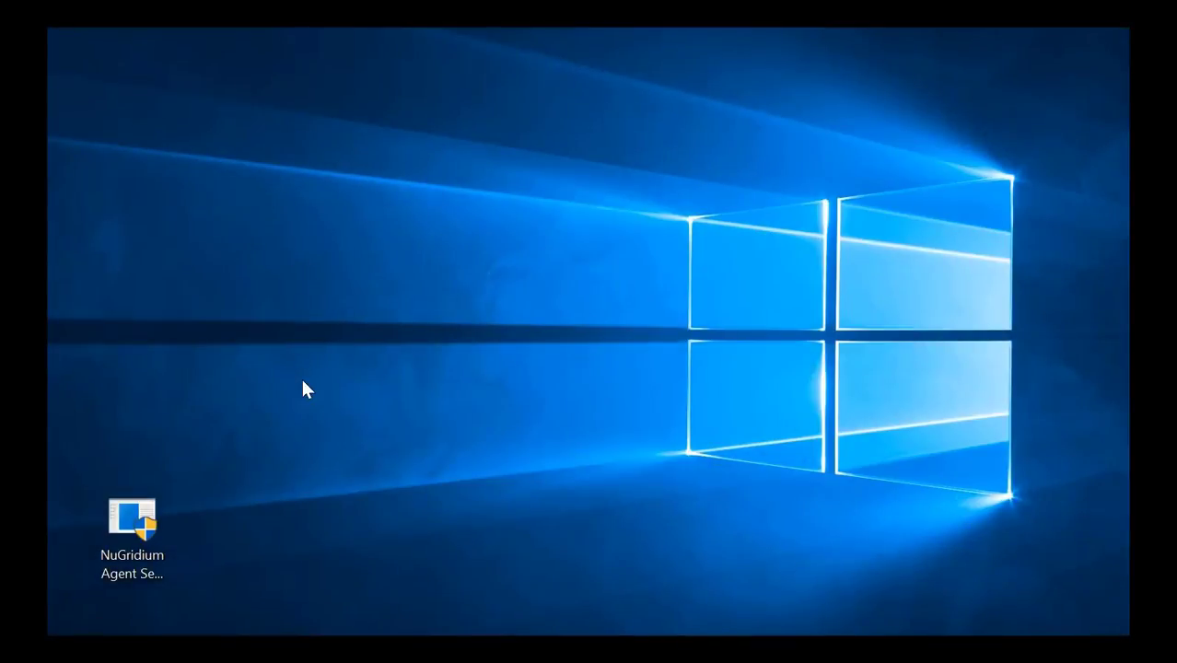
Install NuGridium Agent from its desktop setup file, accepting the license agreement.
double_click(137, 512)
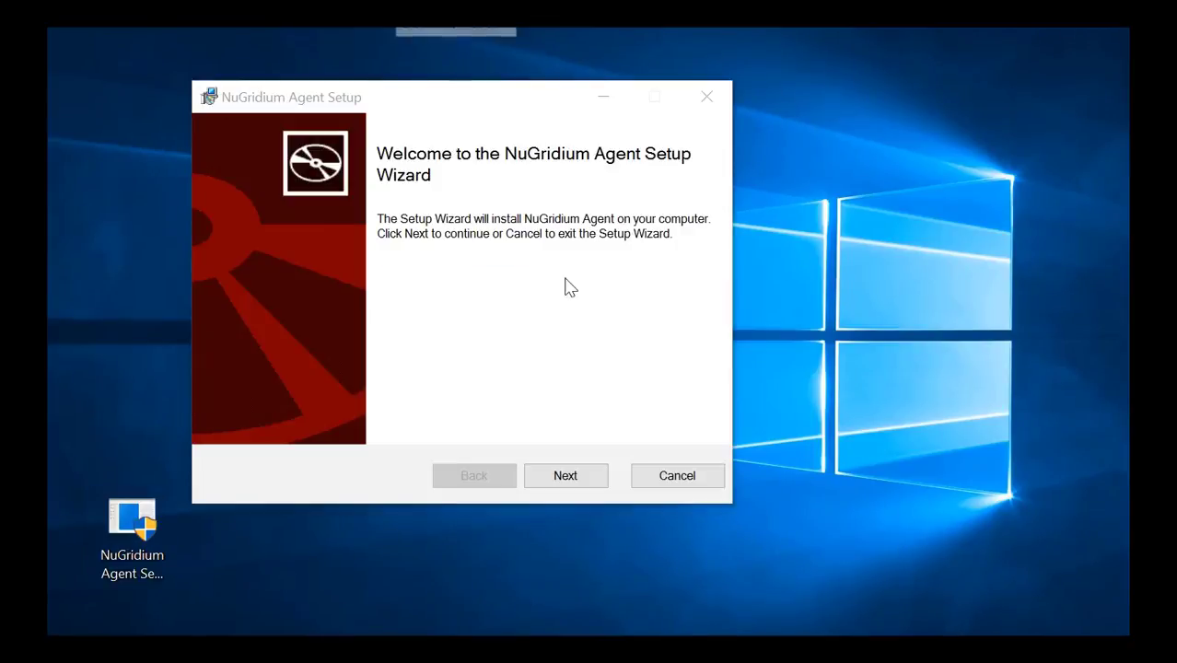
click(580, 483)
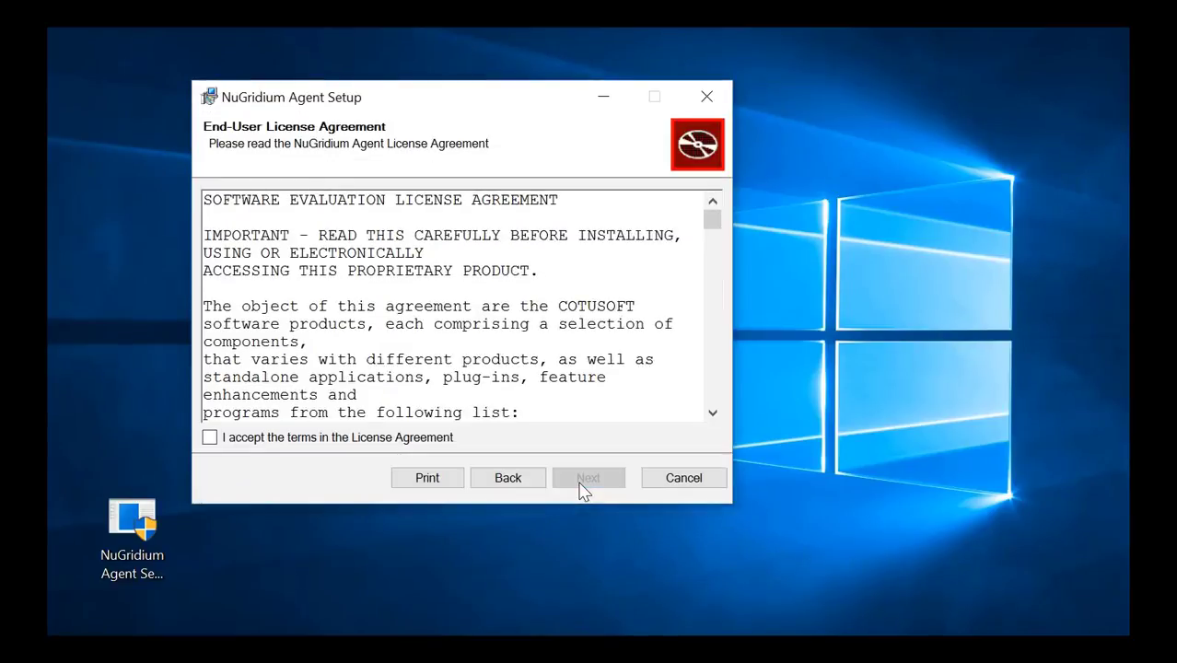
click(290, 442)
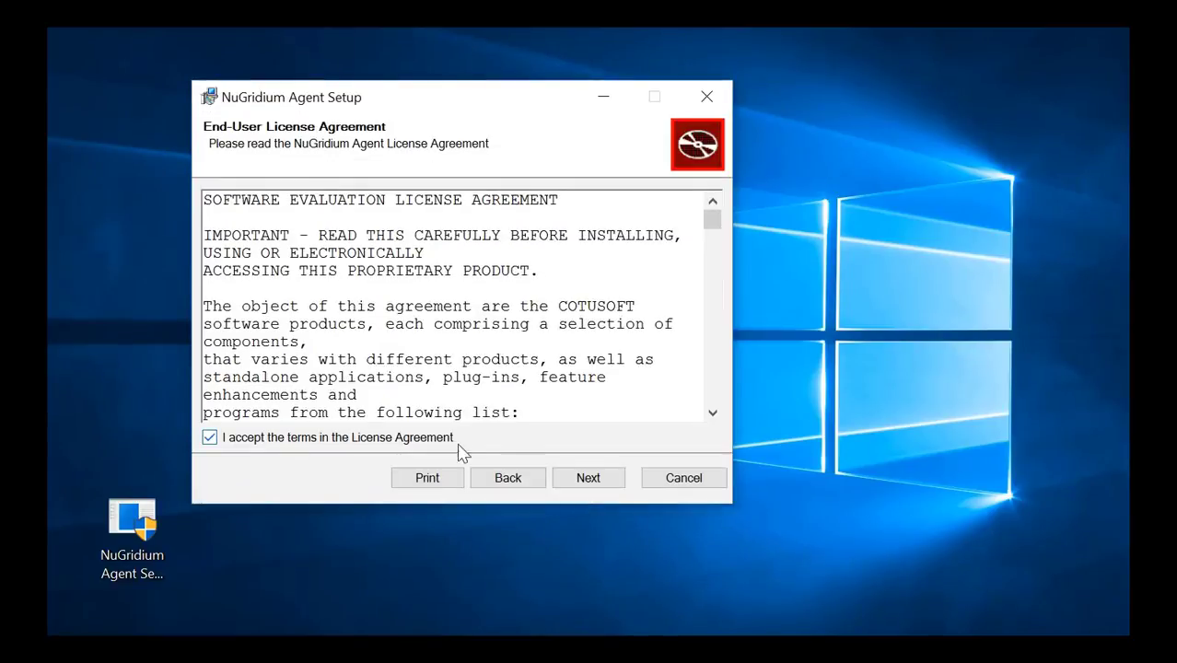
click(590, 477)
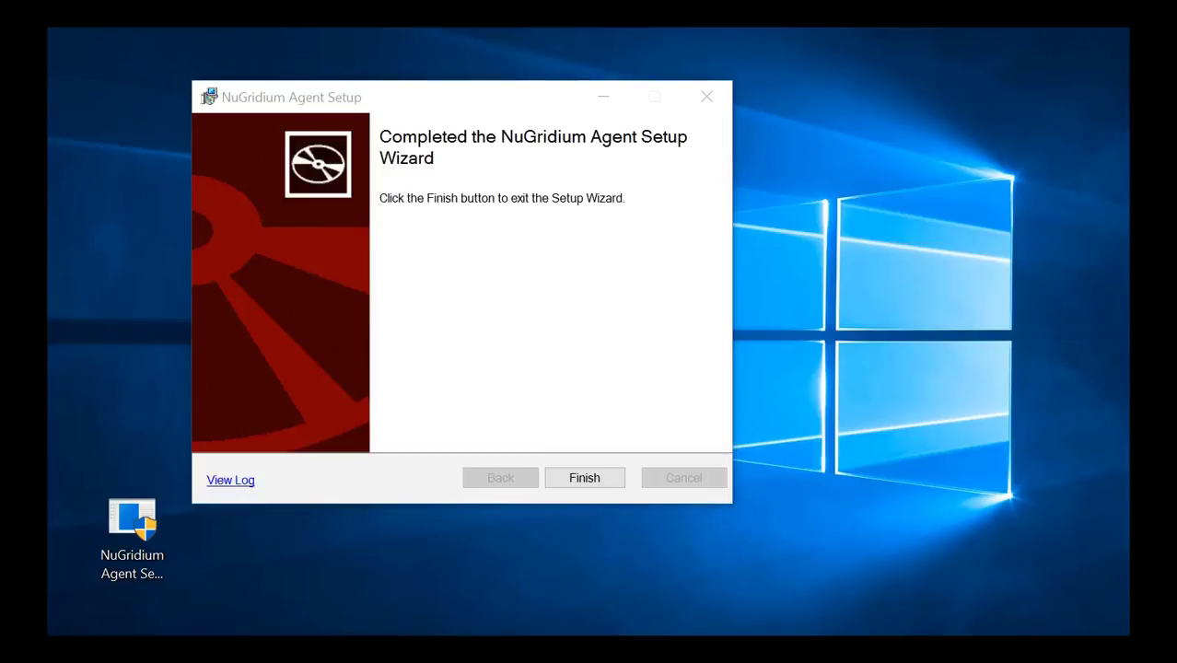
click(576, 477)
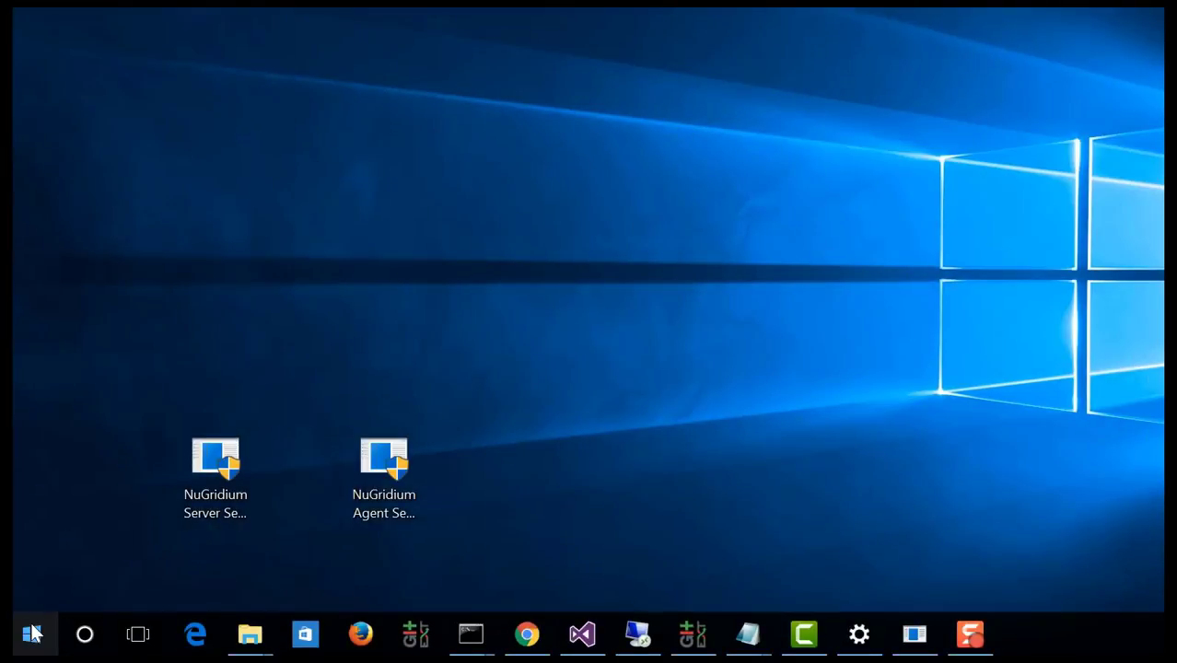
Open NuGridium Agent Manager and bring up the server certificate dialog for establishing trust with the server.
click(32, 633)
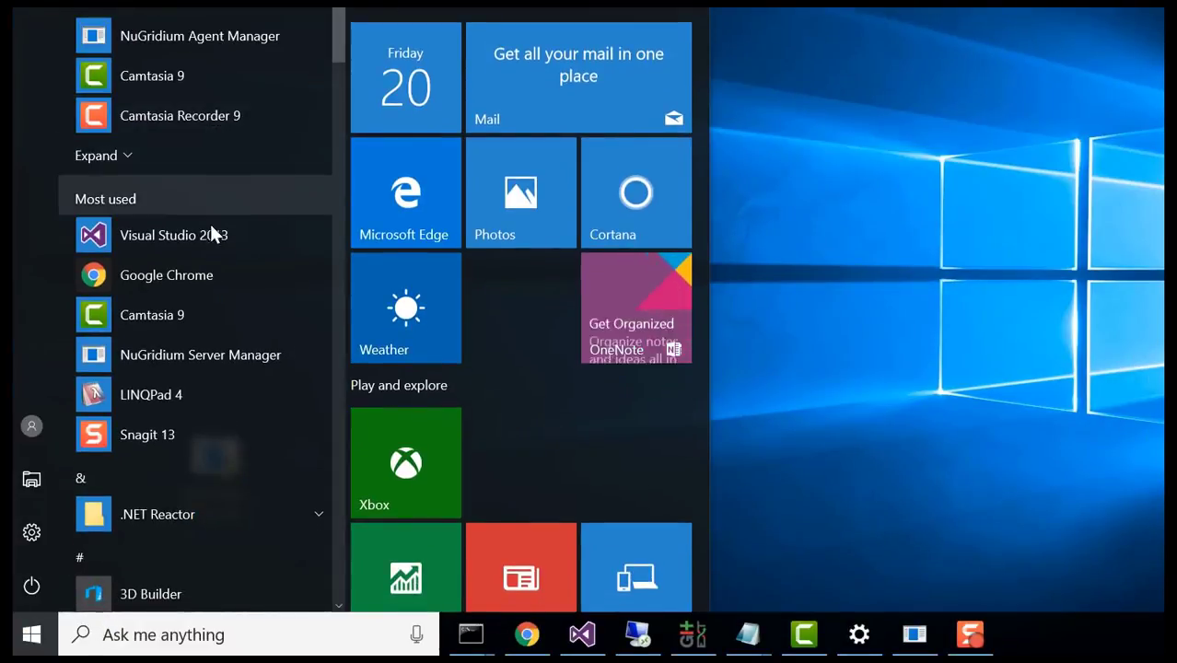
click(224, 35)
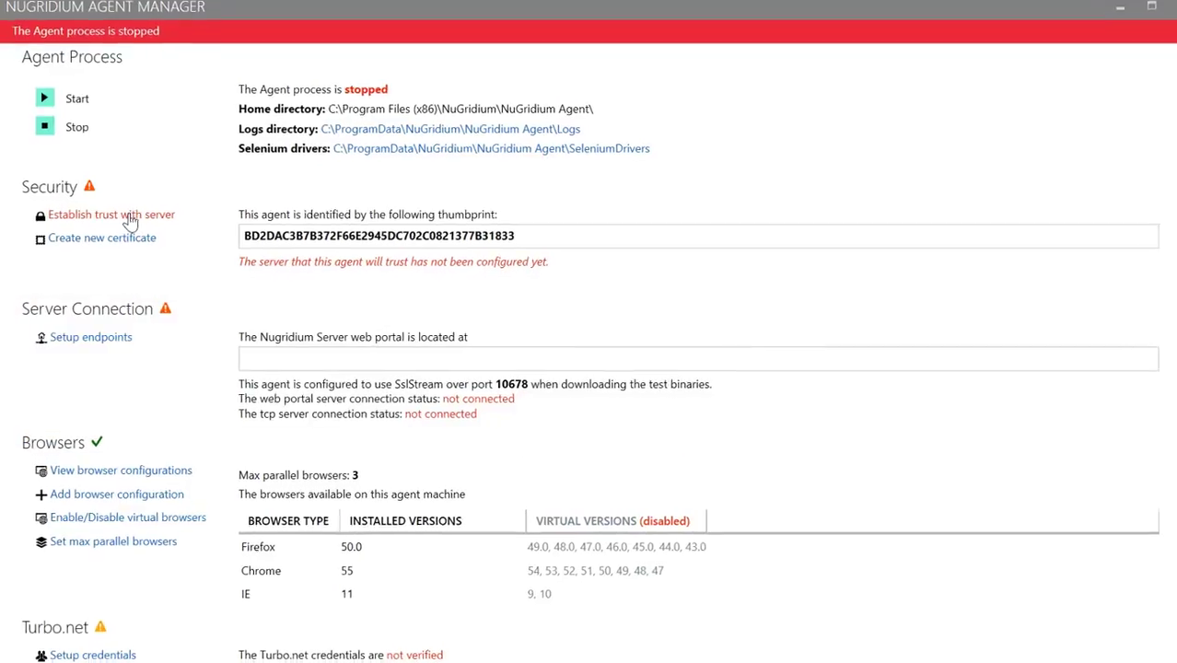
click(207, 185)
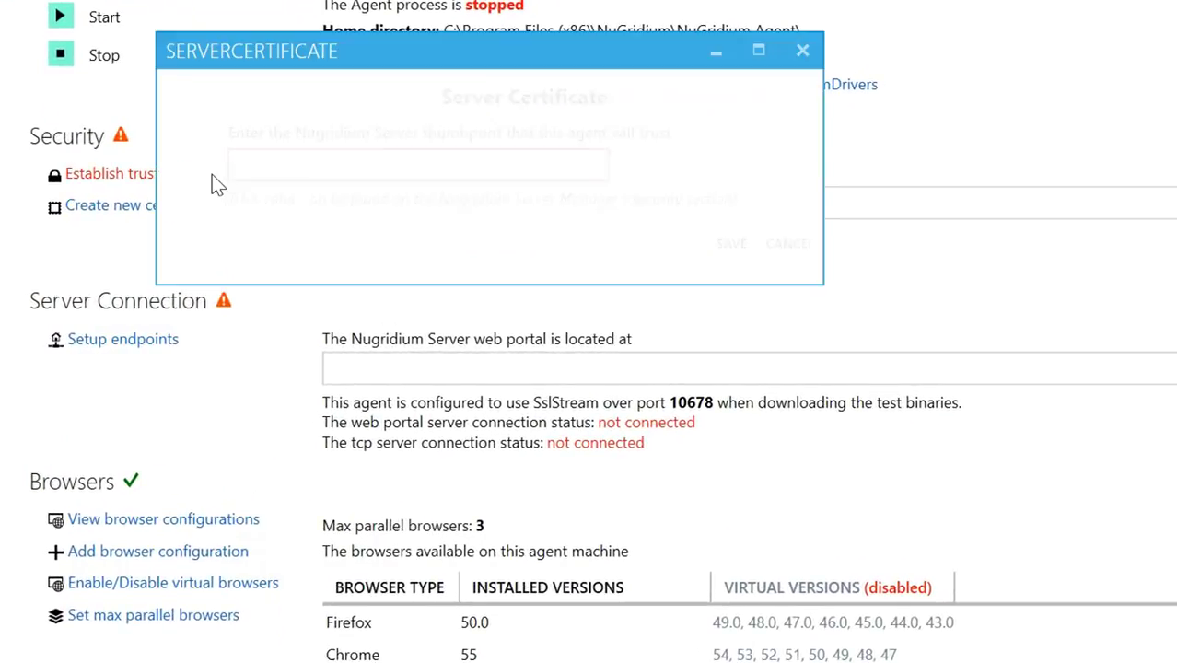
drag(441, 57, 717, 37)
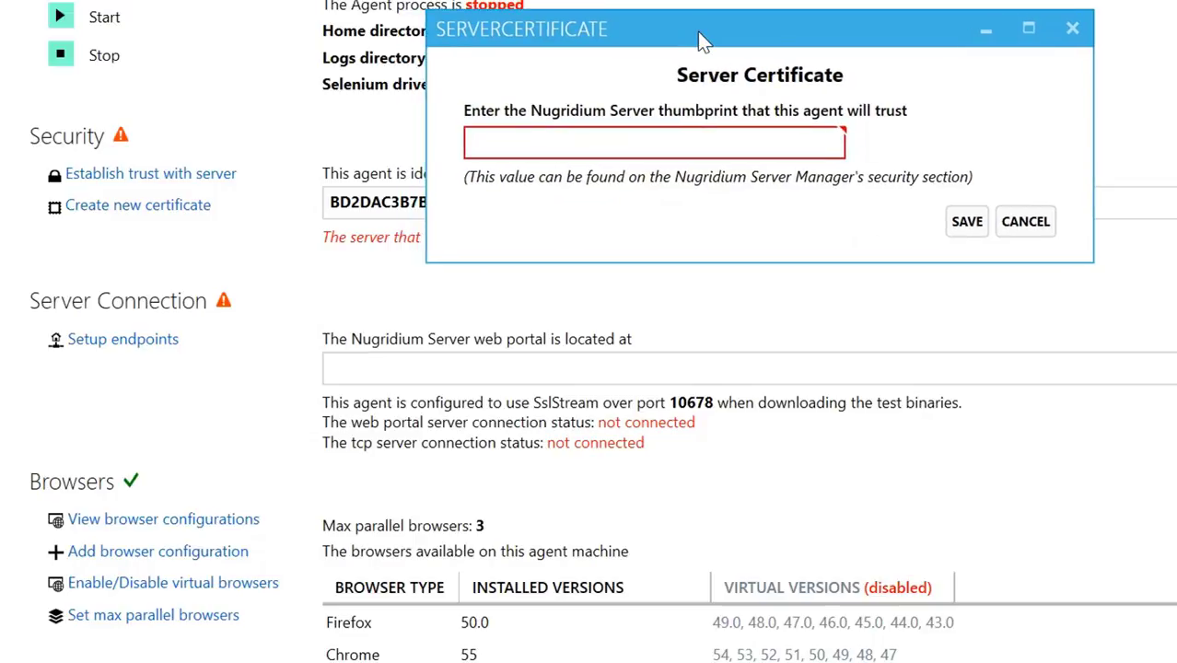
click(515, 147)
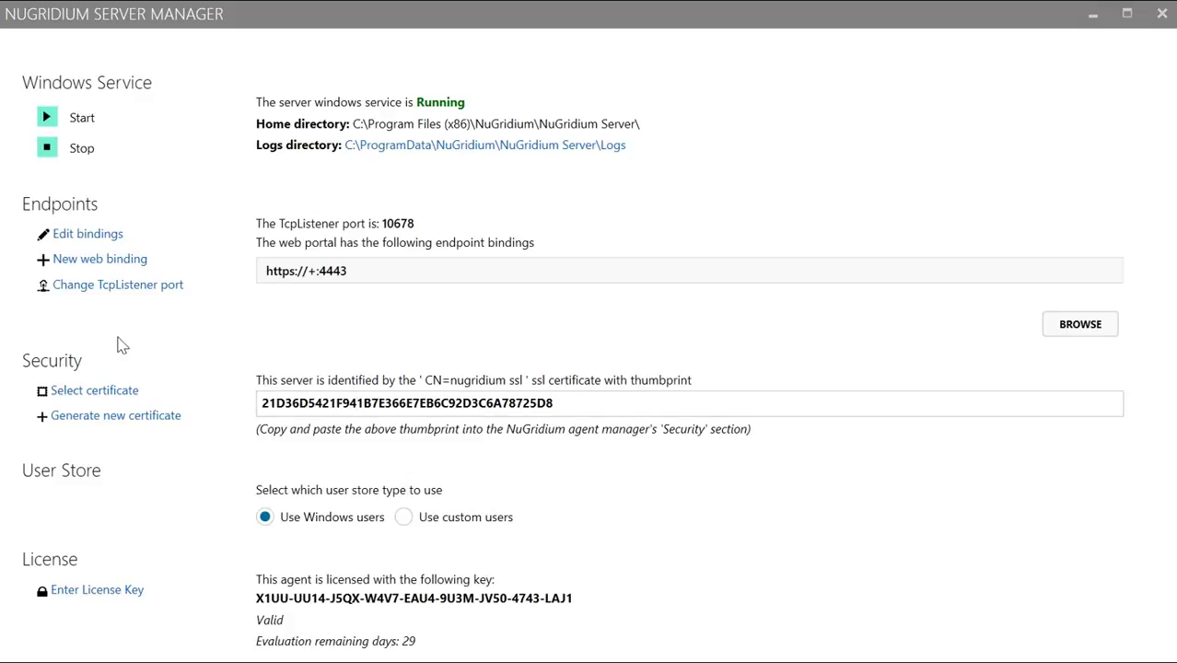
Copy the server's certificate thumbprint from NuGridium Server Manager and save it in Agent Manager as the trusted server thumbprint.
double_click(320, 407)
key(ctrl+c)
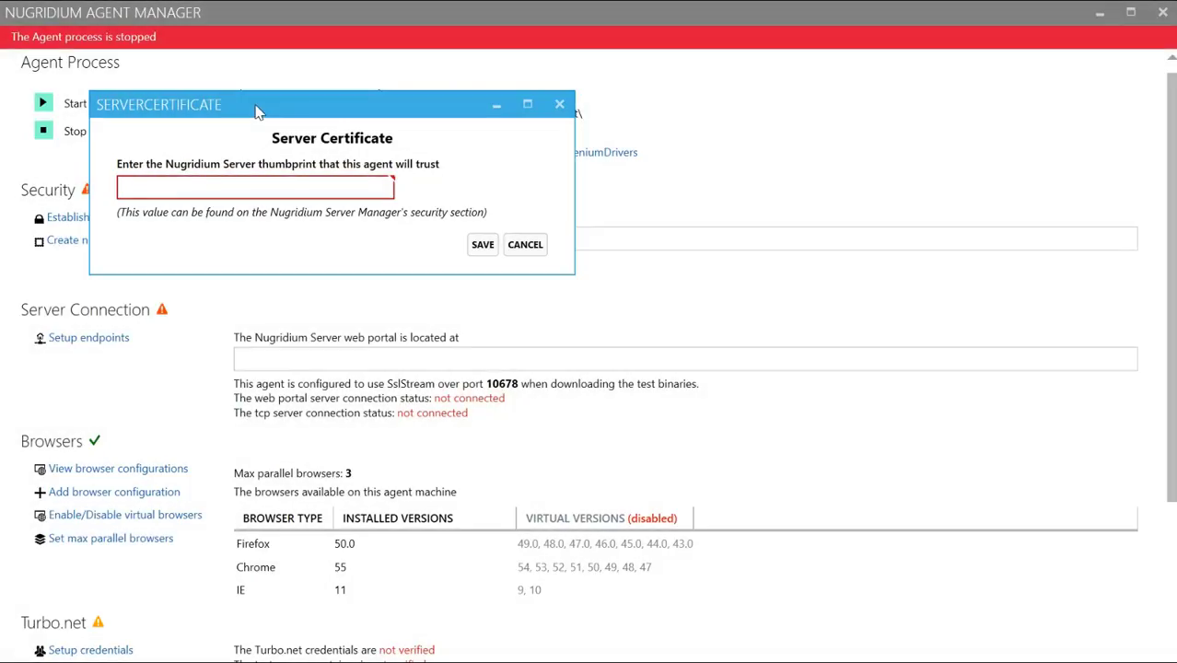
drag(258, 111, 401, 177)
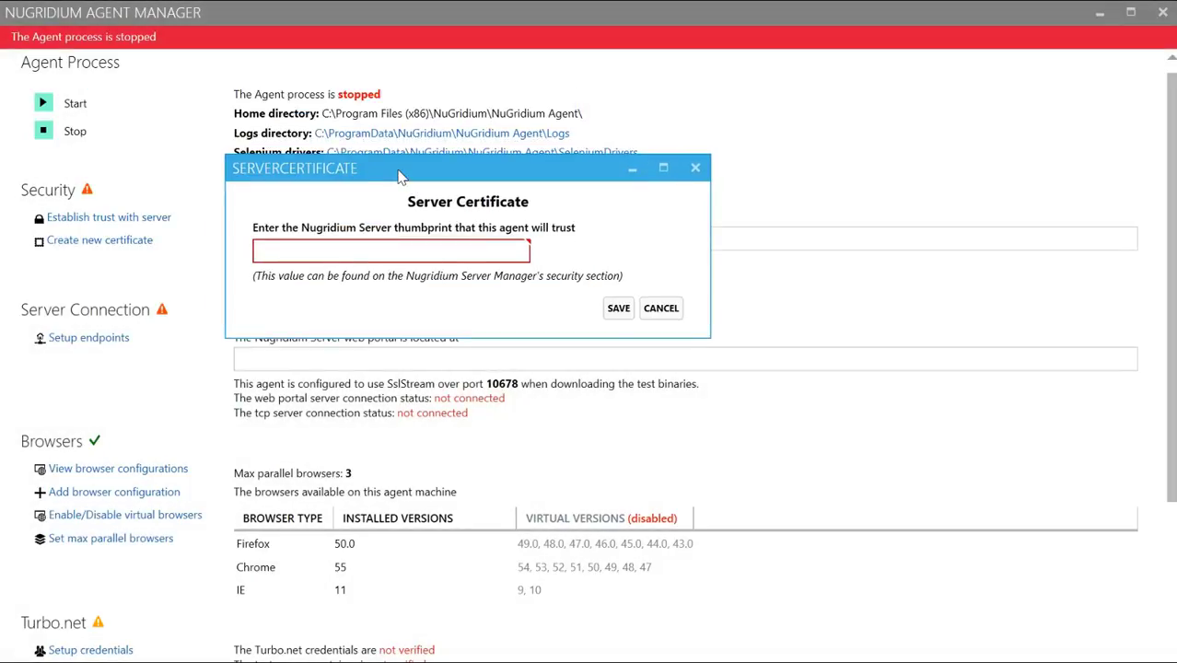
click(308, 256)
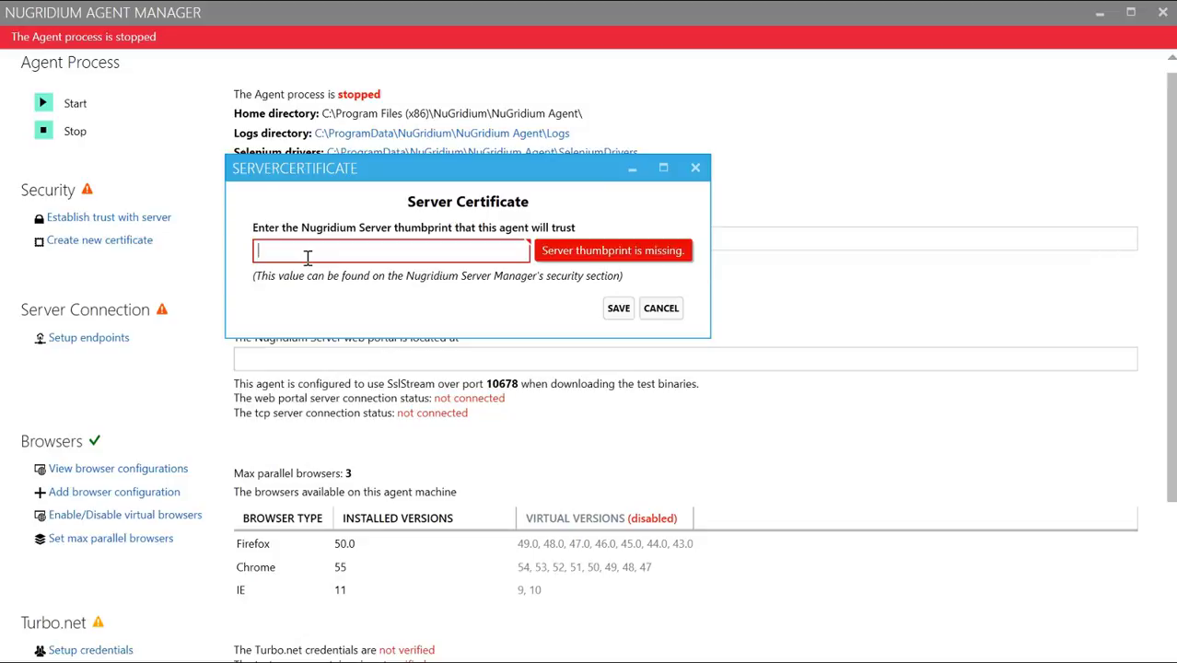
key(ctrl+v)
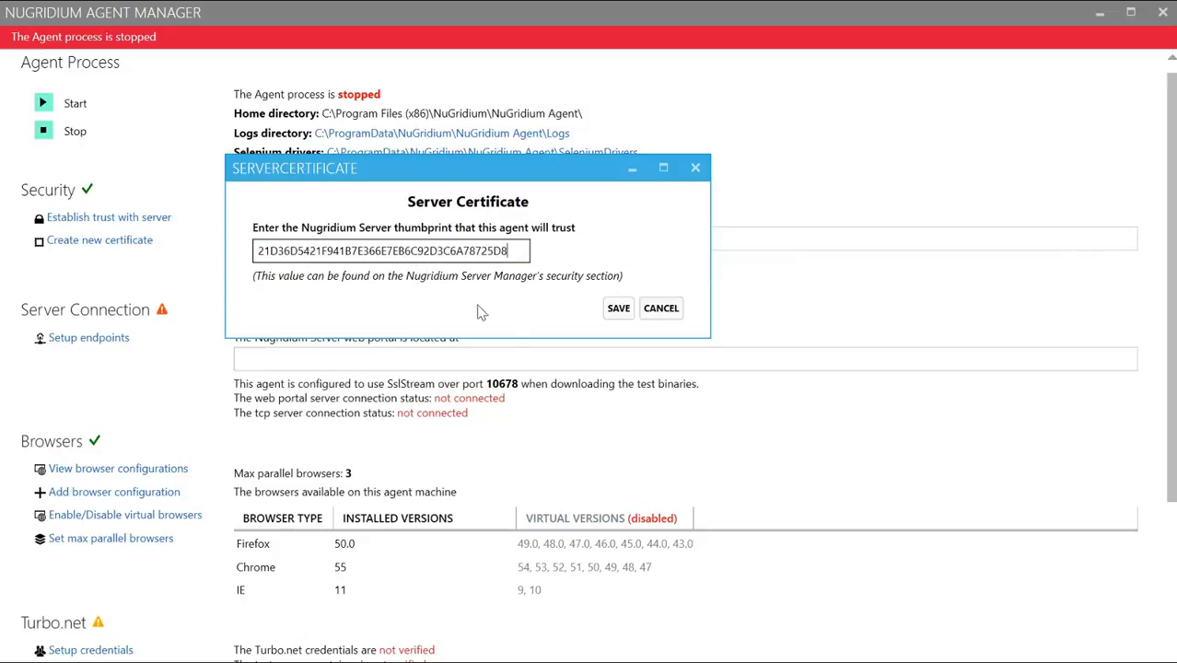
click(619, 309)
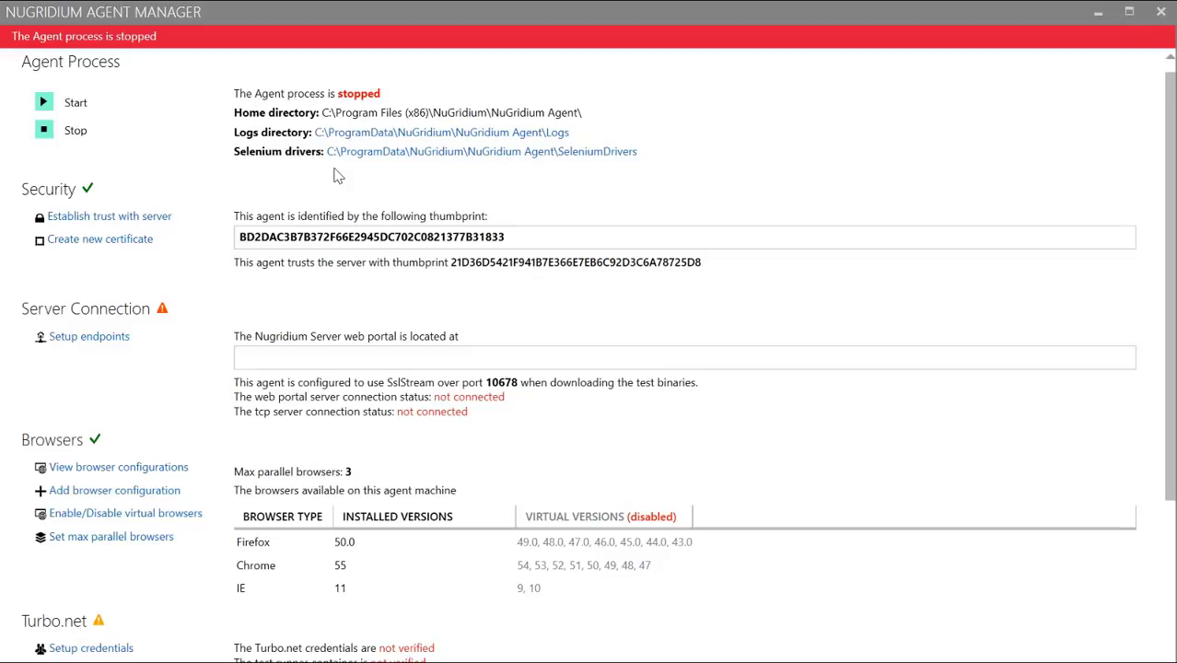
Copy the agent's thumbprint from Agent Manager, register a new agent with it in the web portal, and view that agent's details.
double_click(302, 241)
key(ctrl+c)
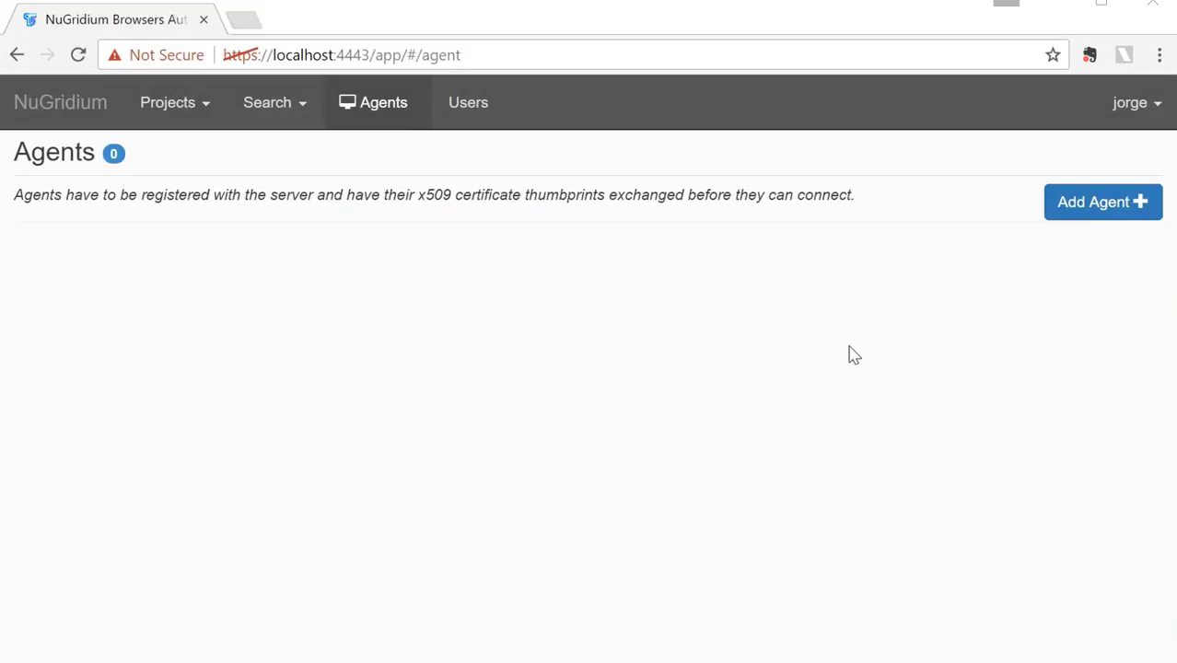
click(1081, 210)
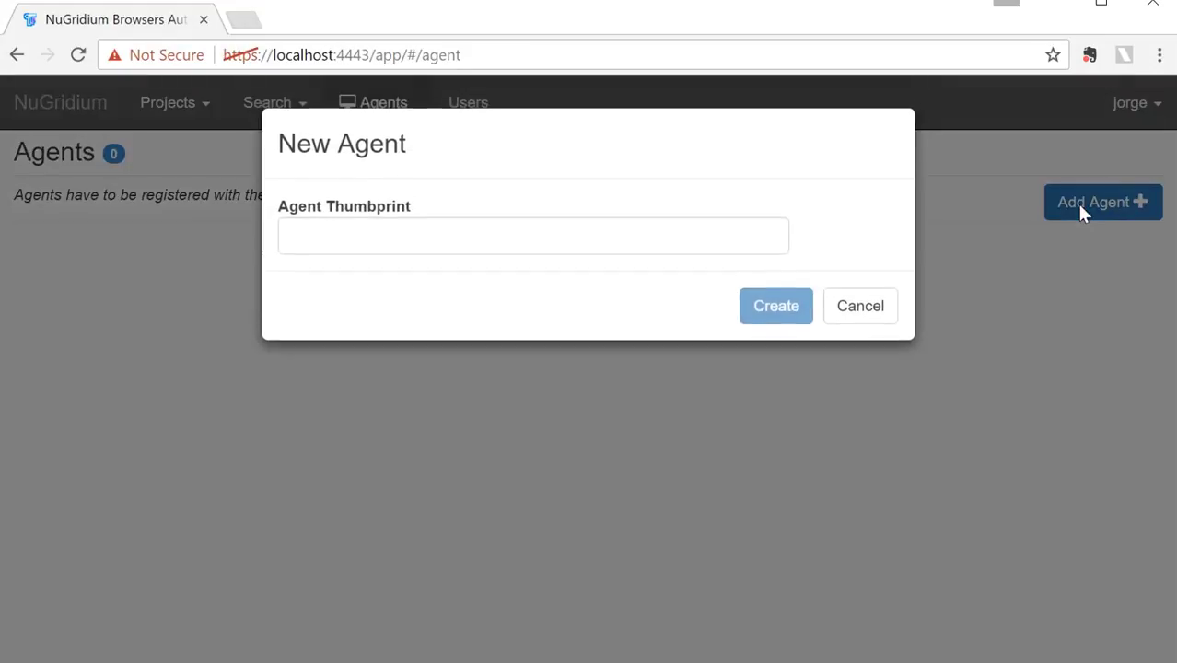
click(366, 235)
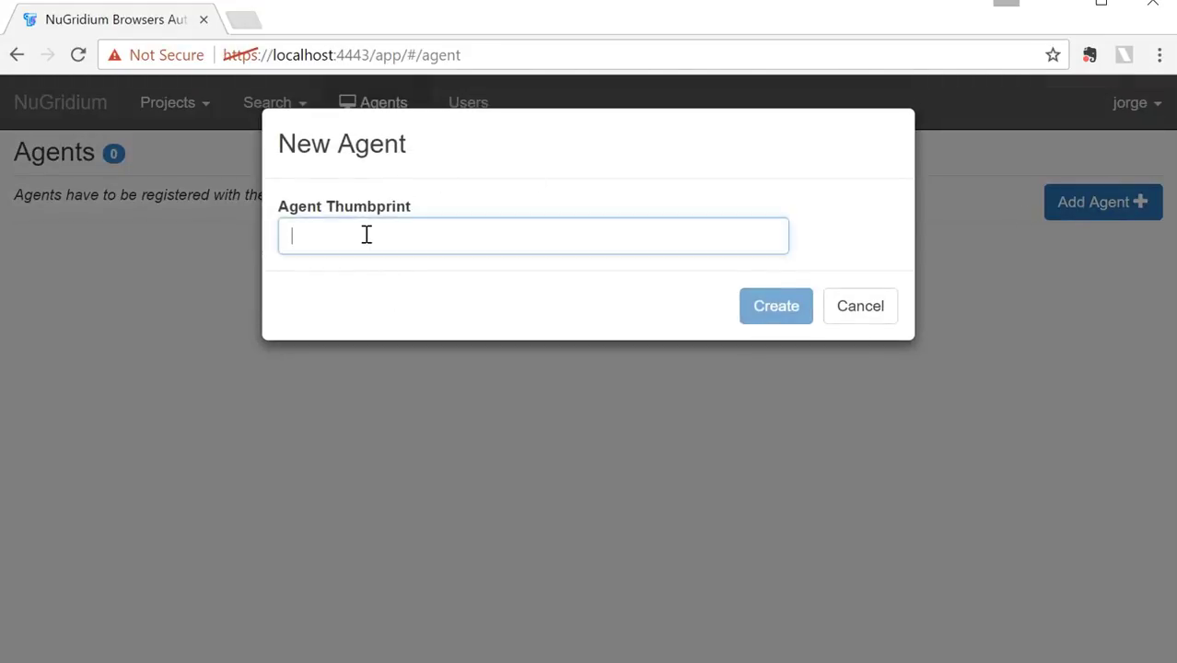
key(ctrl+v)
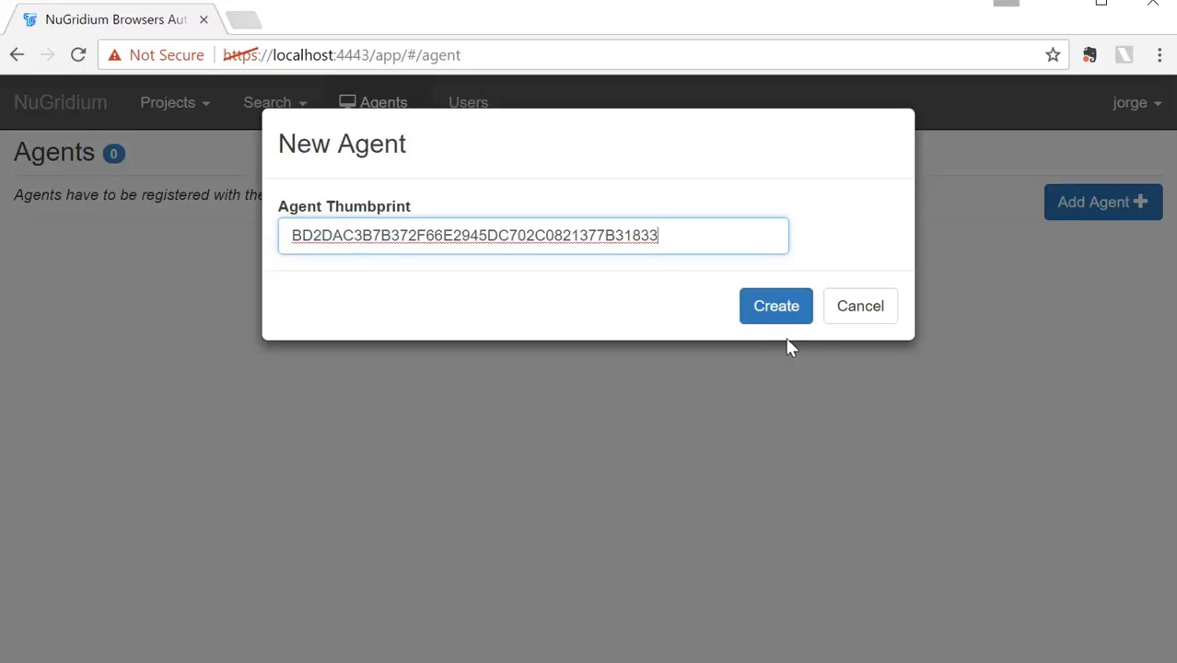
click(770, 304)
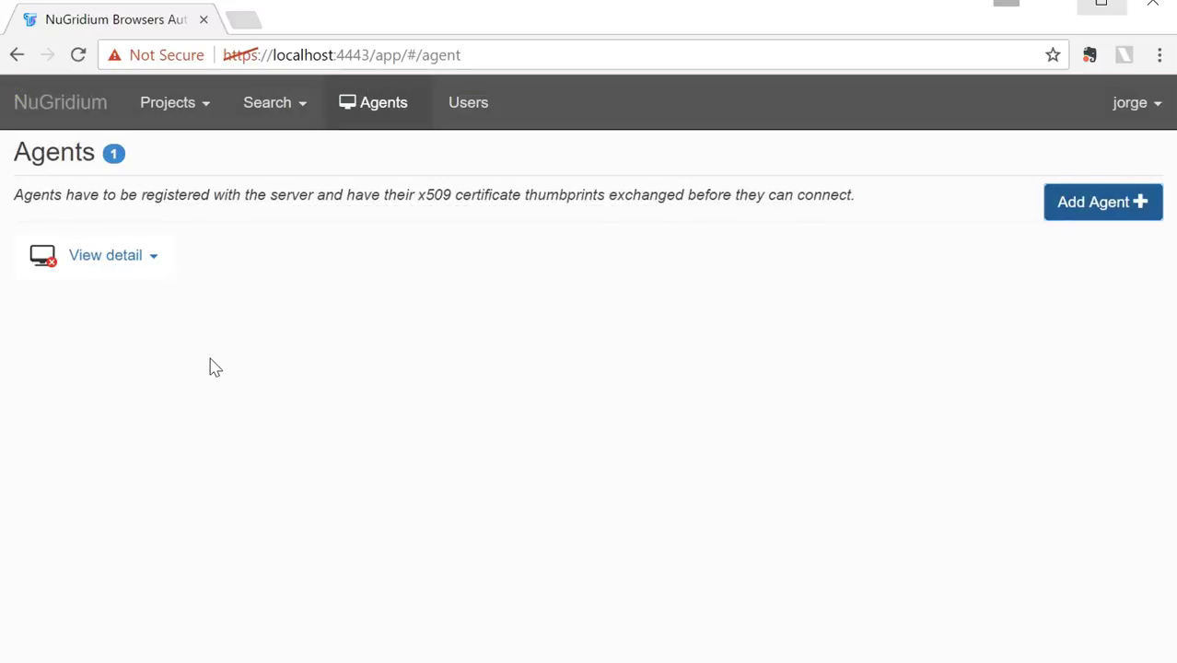
click(143, 258)
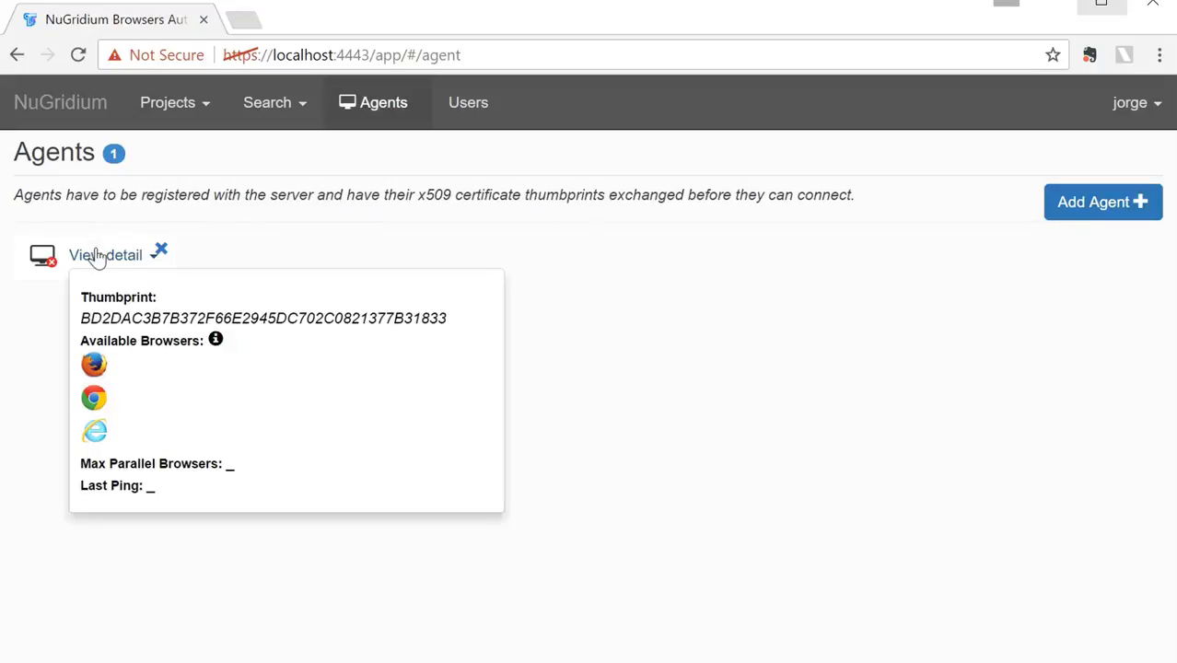
Close the agent details, switch to NuGridium Agent Manager, and enter macbook-pc as the host name in the server endpoints setup.
click(97, 256)
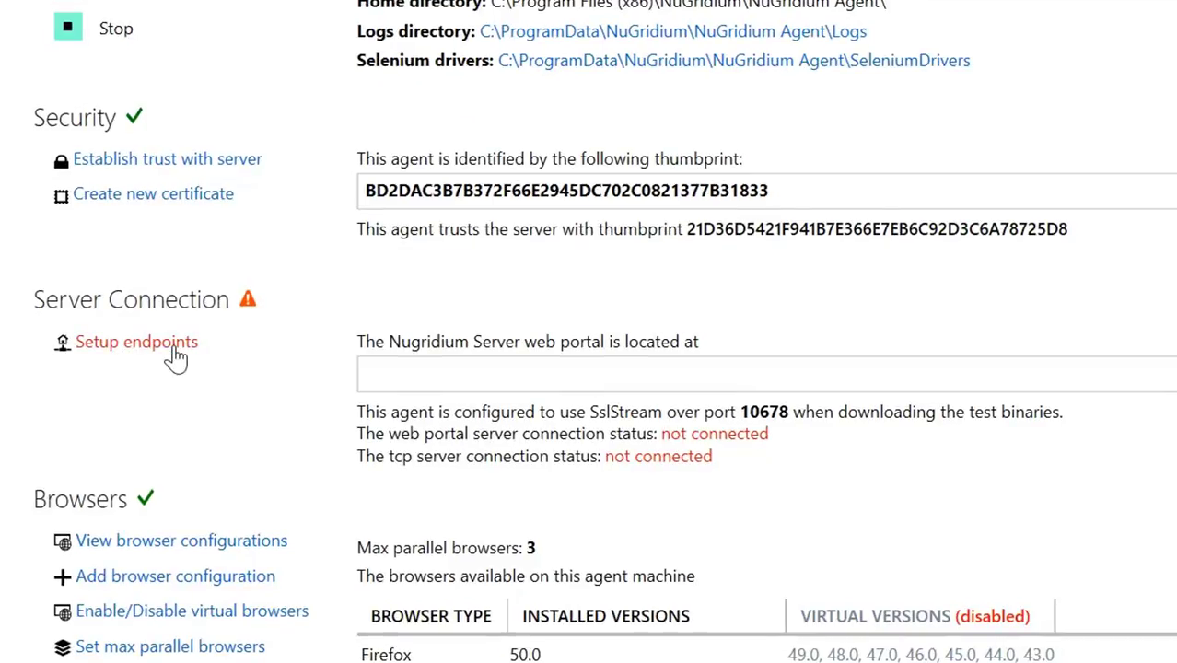
click(176, 357)
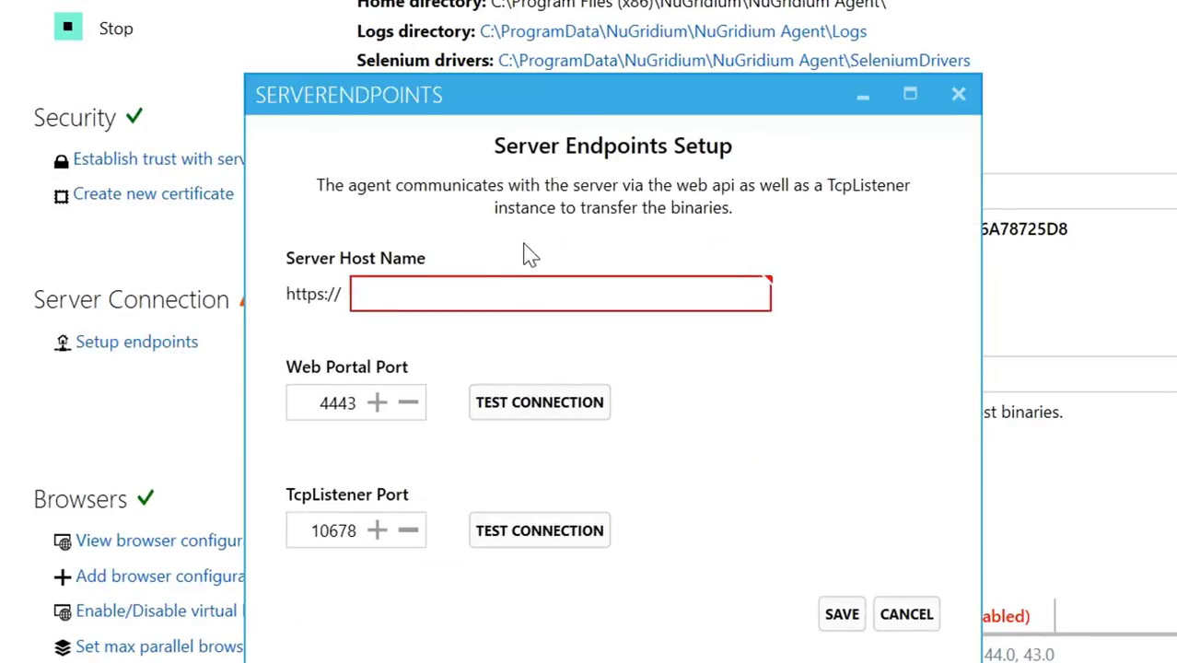
drag(573, 99, 640, 0)
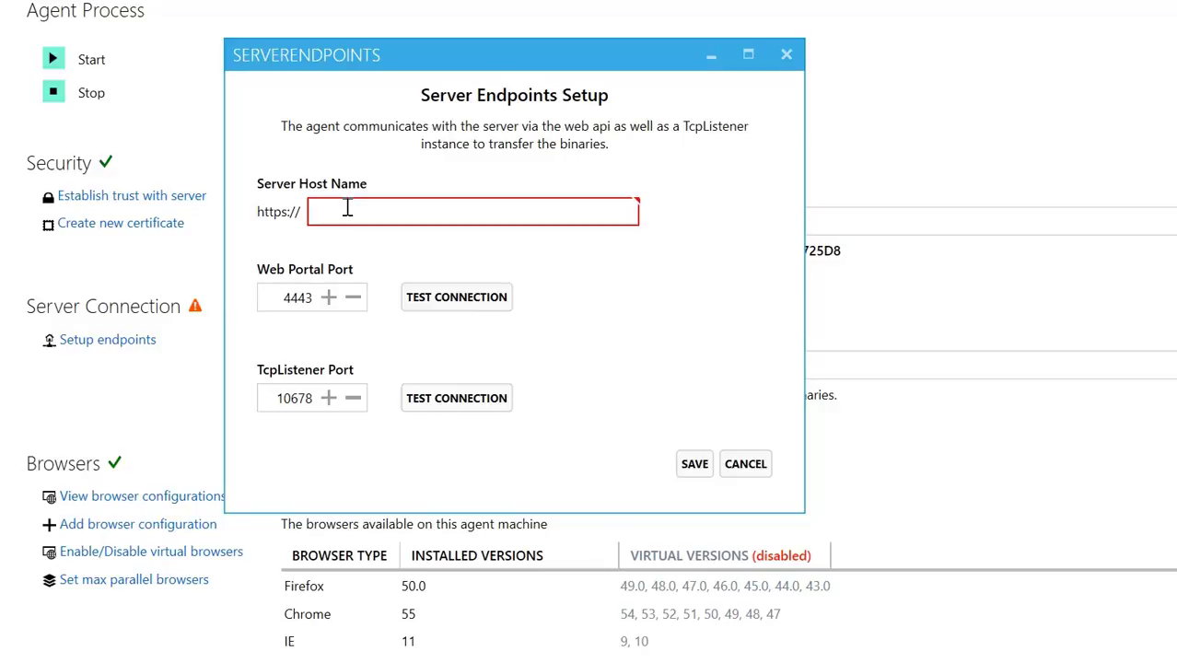
text(mac)
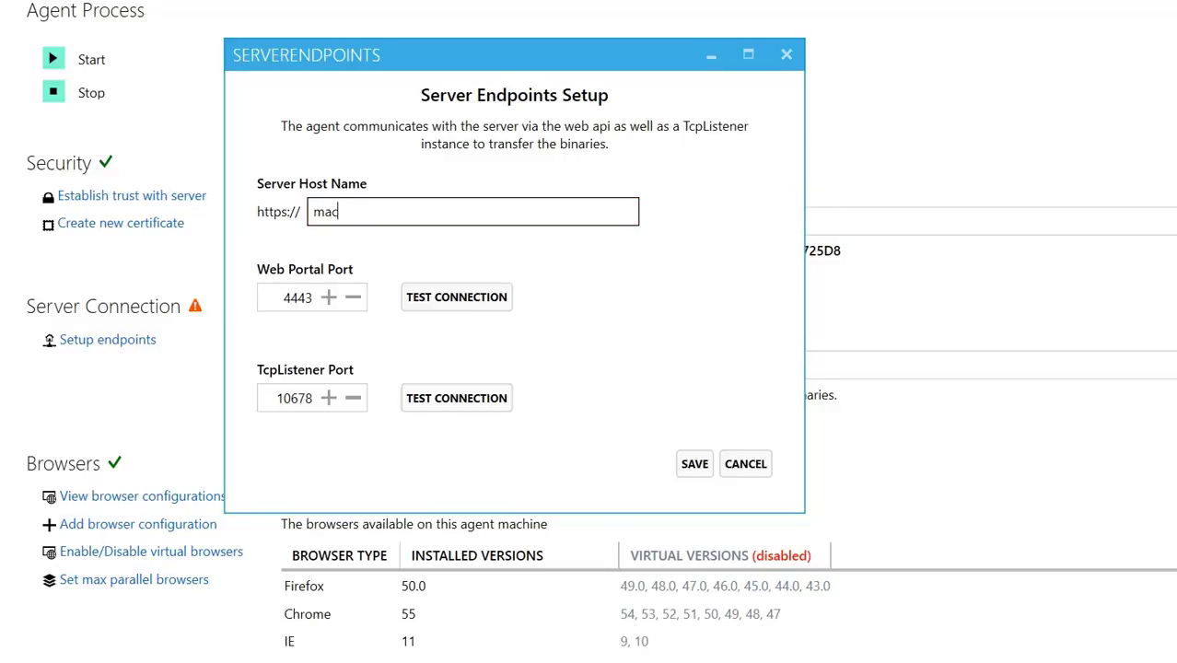
text(book-pc)
Test the web portal and TcpListener connections to the server, and save the endpoint settings.
click(490, 311)
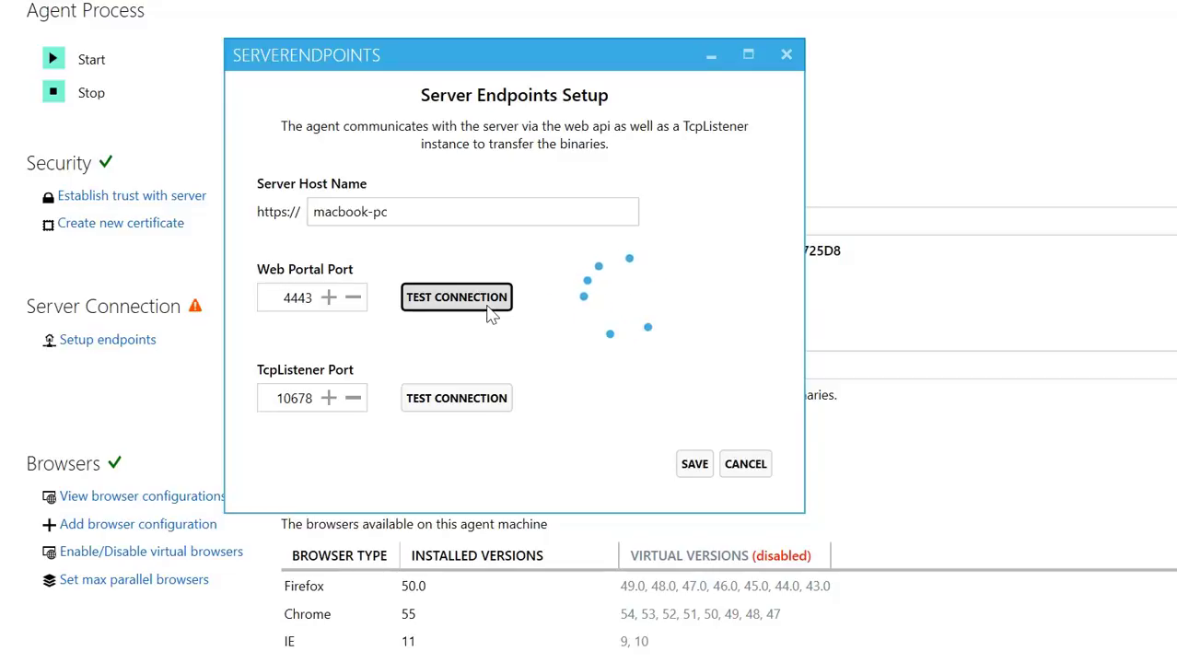
click(459, 410)
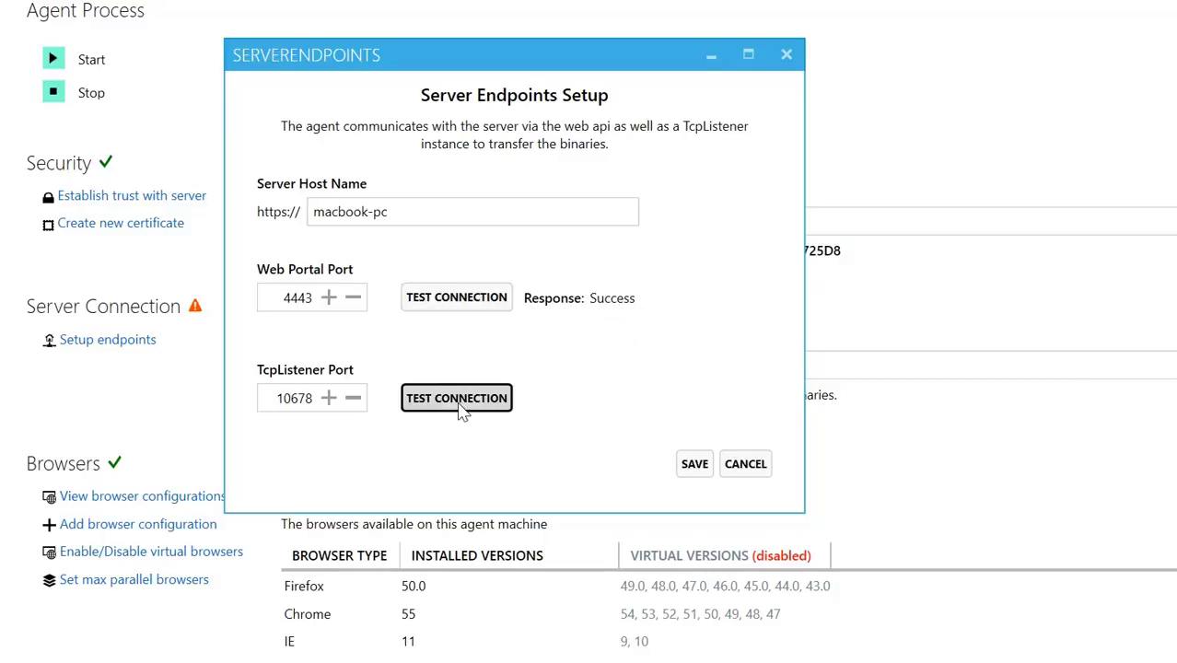
click(695, 465)
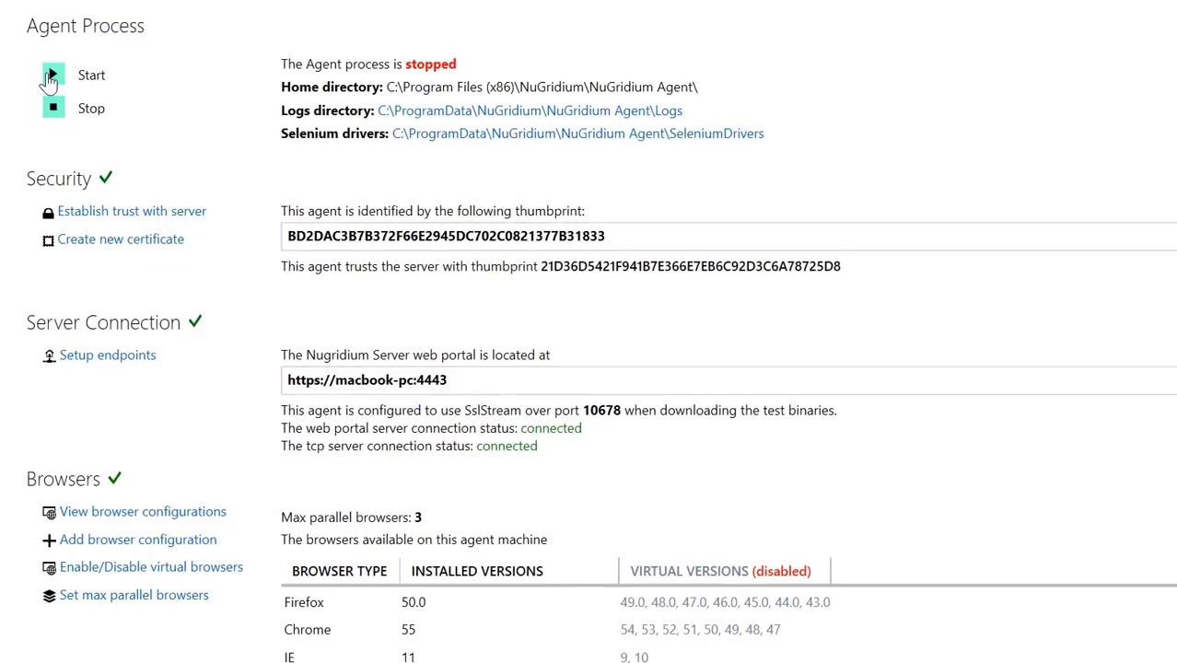
Start the agent process, move its console window aside, and check the agent's entry on the web portal's Agents page.
click(52, 79)
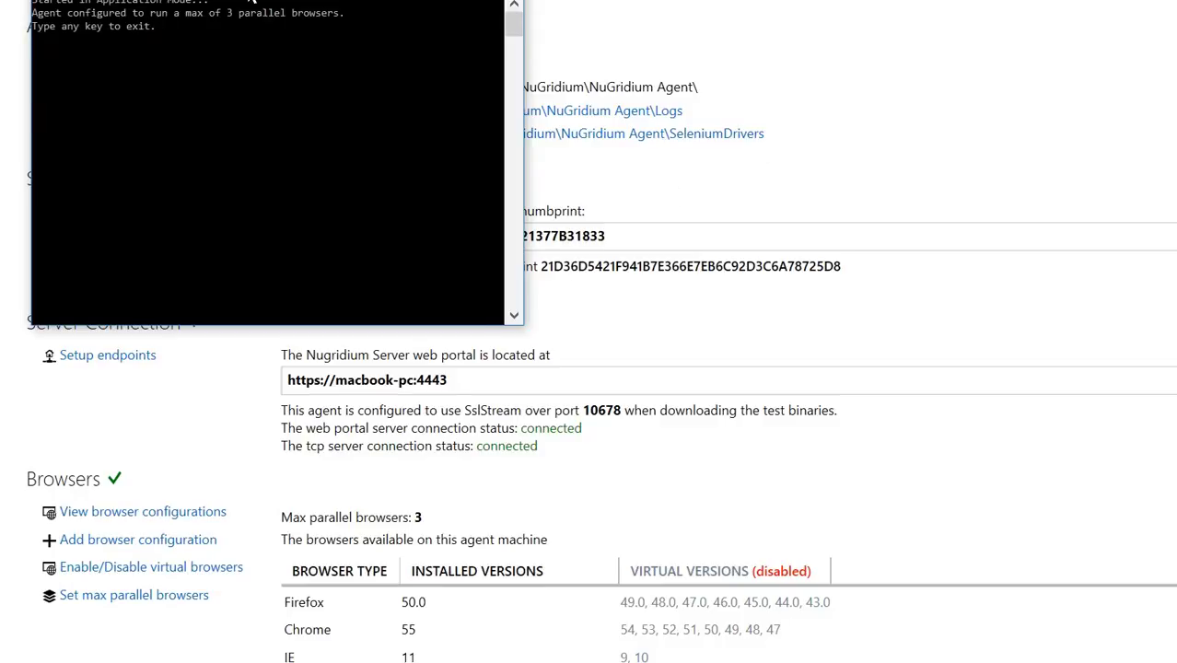
drag(290, 0, 822, 143)
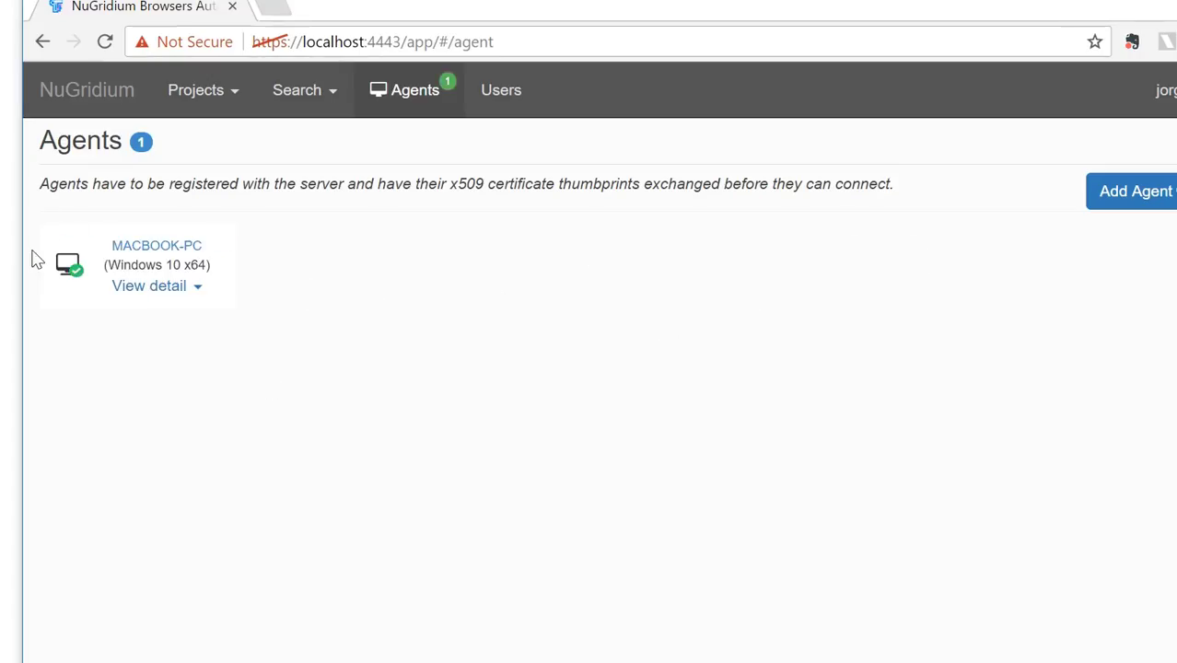
mouse_move(110, 245)
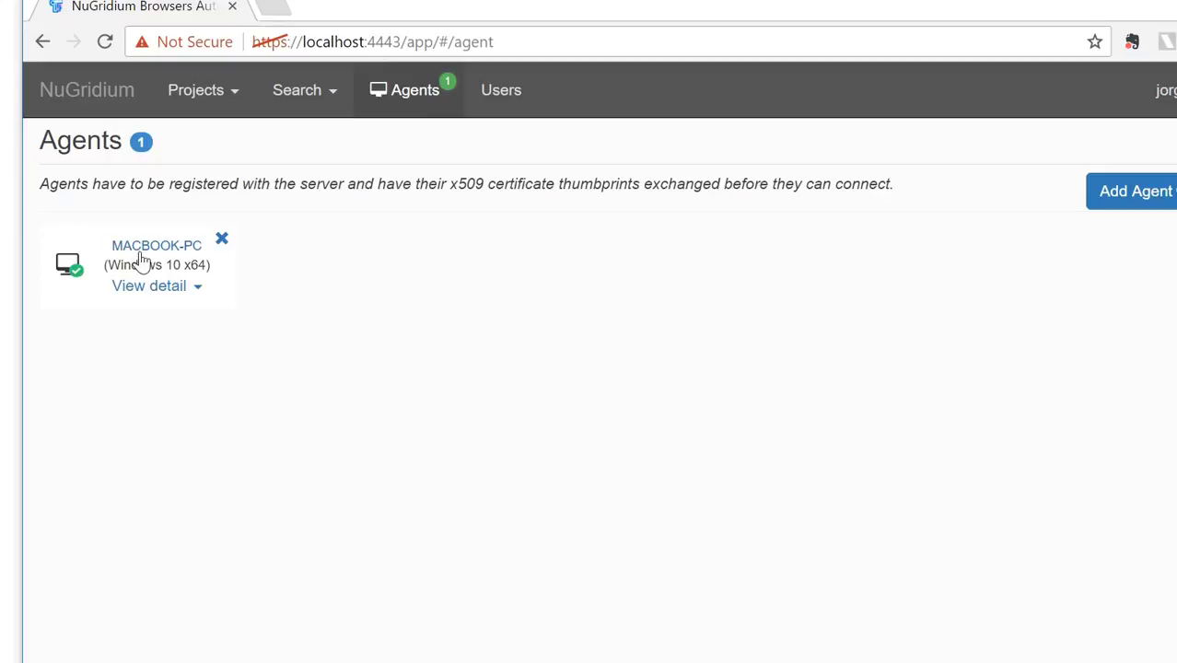